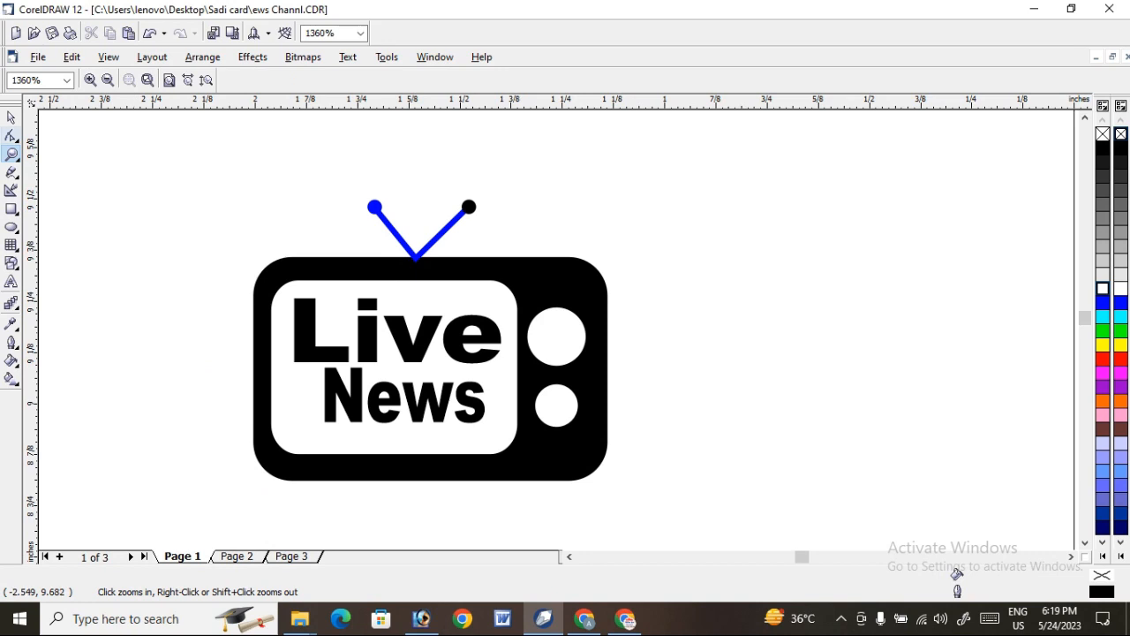
- Draw a rectangle about 0.877 by 0.501 inches beside the black TV and line it up with the TV's body
{"action": "left_click", "coordinate": [11, 117]}
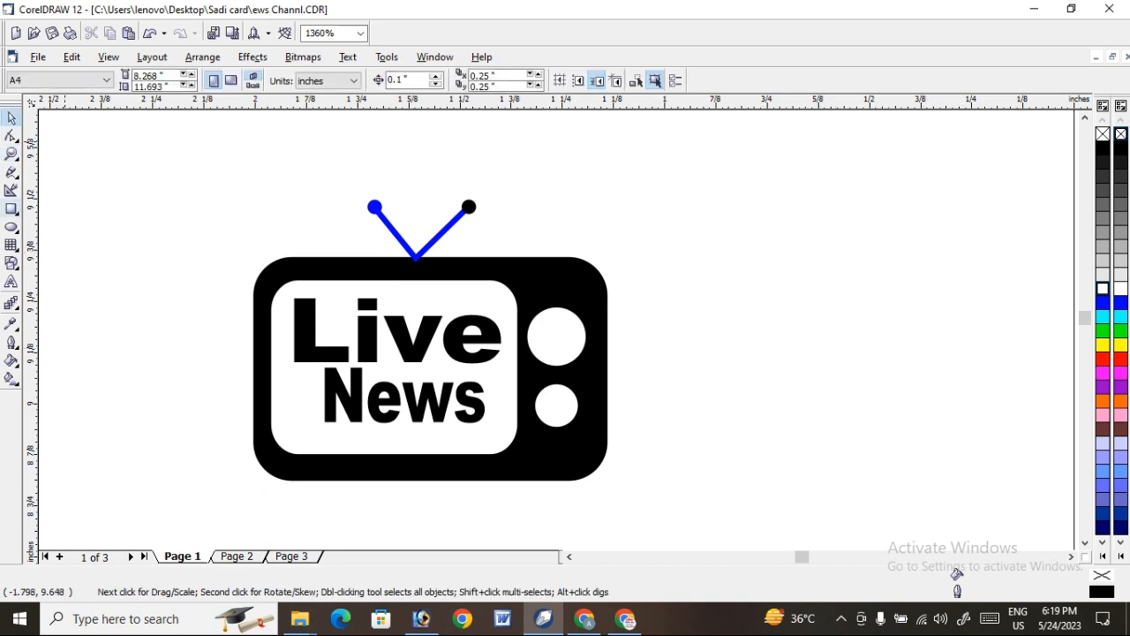
{"action": "left_click", "coordinate": [11, 209]}
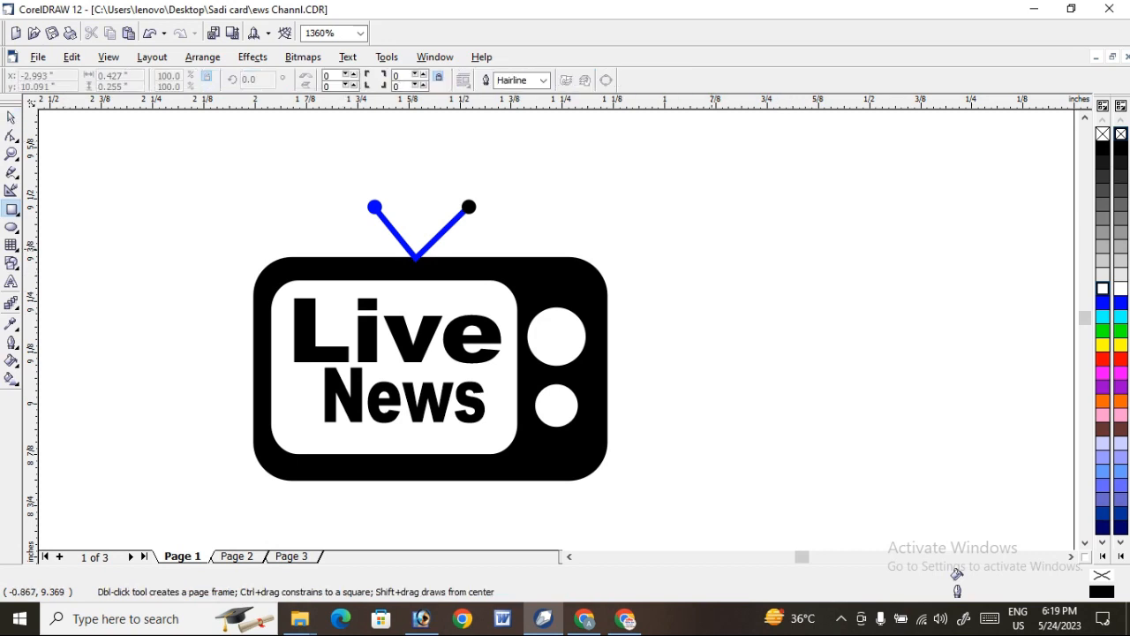
{"action": "mouse_move", "coordinate": [681, 239]}
{"action": "left_mouse_down"}
{"action": "mouse_move", "coordinate": [1001, 454]}
{"action": "mouse_move", "coordinate": [1029, 416]}
{"action": "mouse_move", "coordinate": [1040, 433]}
{"action": "left_mouse_up"}
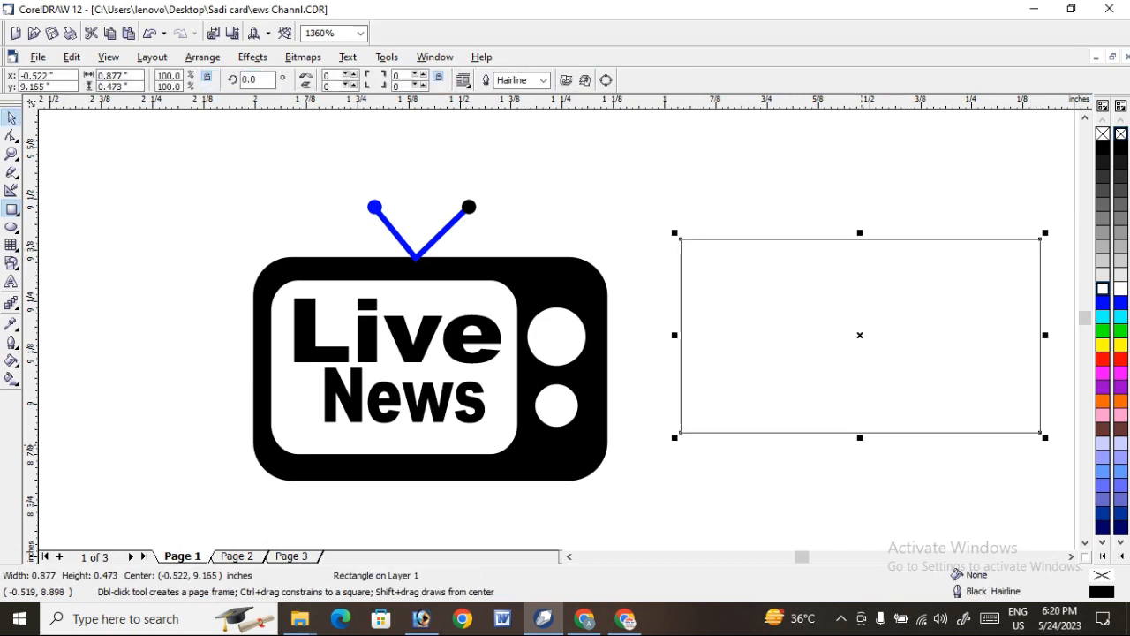
{"action": "left_click_drag", "start_coordinate": [860, 438], "coordinate": [862, 449]}
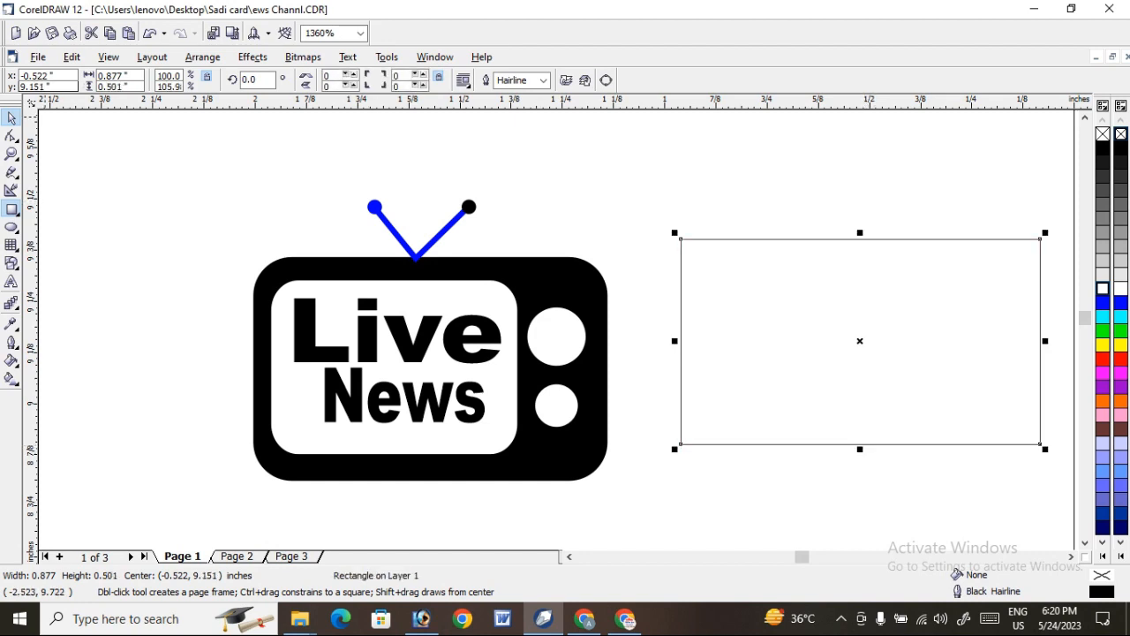
{"action": "left_click", "coordinate": [11, 118]}
{"action": "left_click_drag", "start_coordinate": [860, 340], "coordinate": [857, 362]}
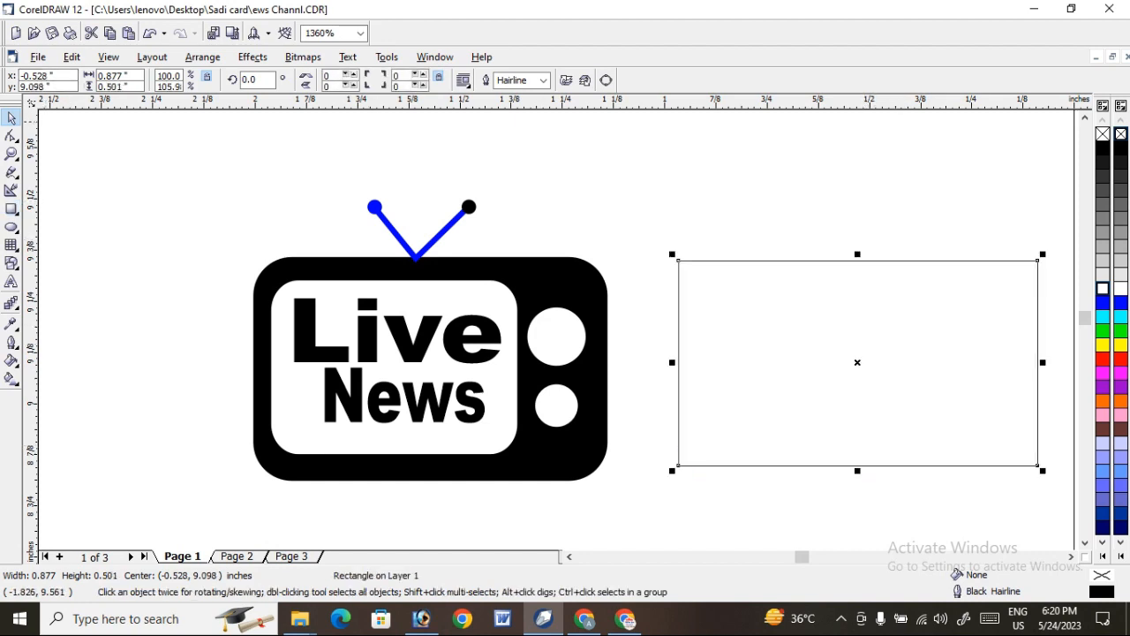
- Round all four corners of the new rectangle to a roundness of 31
{"action": "left_click", "coordinate": [12, 135]}
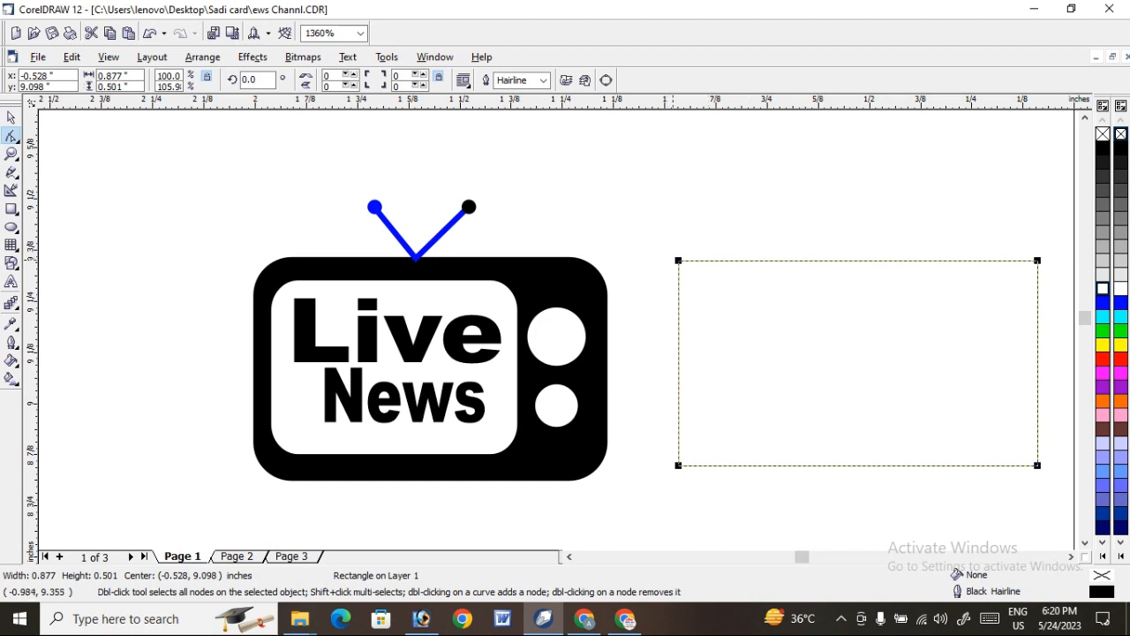
{"action": "left_click_drag", "start_coordinate": [680, 260], "coordinate": [709, 276]}
{"action": "key", "text": "space"}
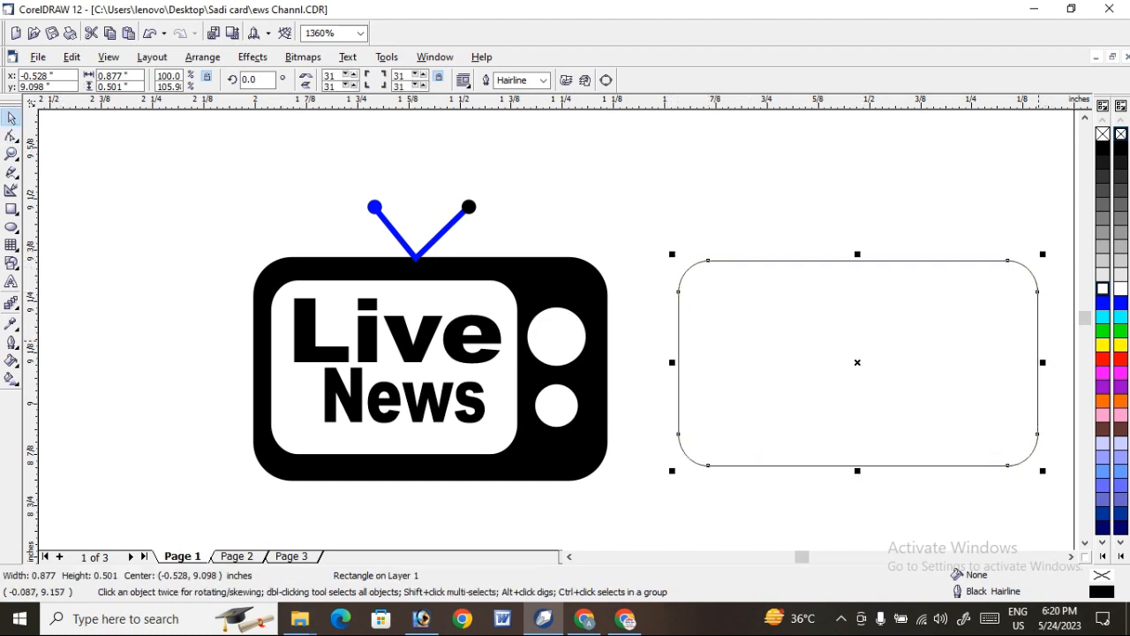
- Make a smaller copy of the rounded rectangle, about 0.584 by 0.43 inches, and place it inside as the TV screen
{"action": "left_click_drag", "start_coordinate": [1042, 254], "coordinate": [922, 325]}
{"action": "left_click_drag", "start_coordinate": [797, 398], "coordinate": [806, 354]}
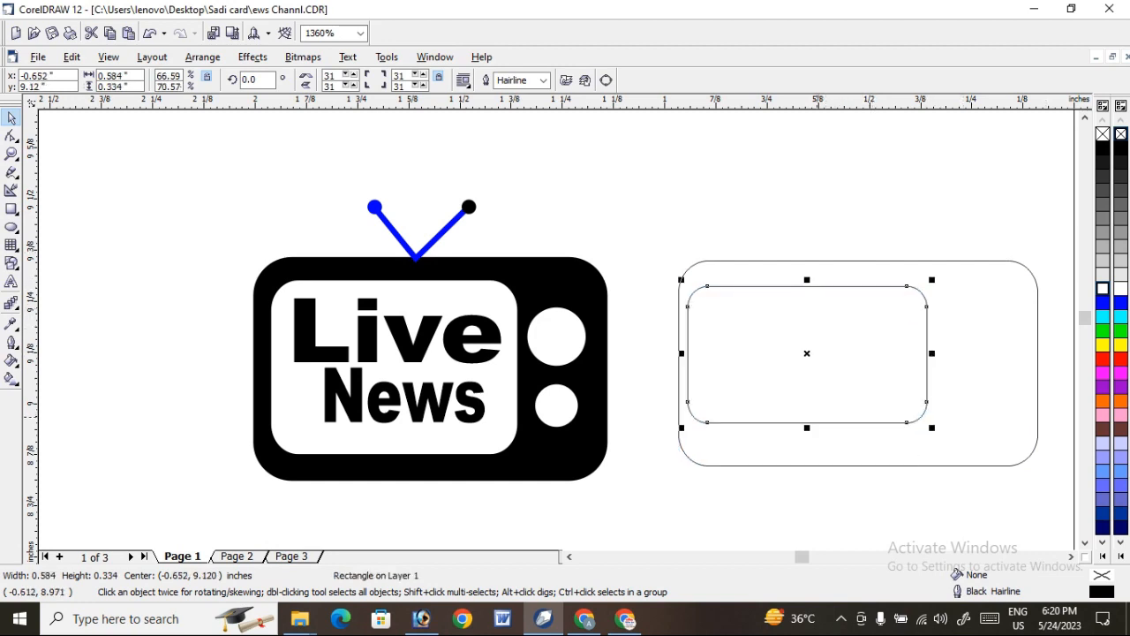
{"action": "left_click_drag", "start_coordinate": [806, 428], "coordinate": [808, 448]}
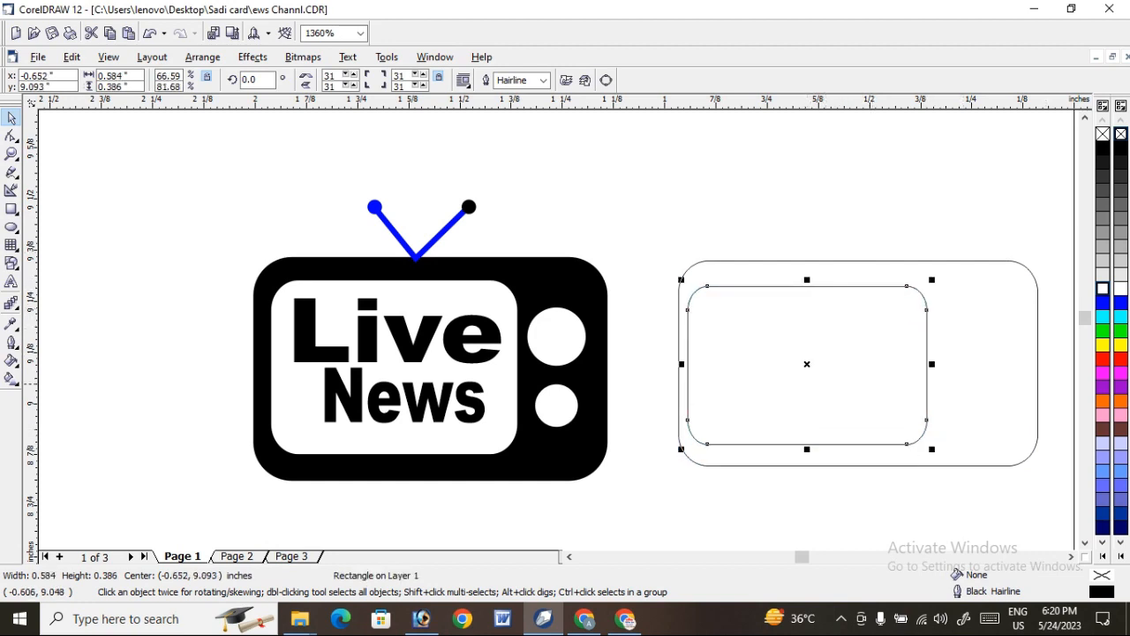
{"action": "mouse_move", "coordinate": [827, 382]}
{"action": "left_mouse_down"}
{"action": "mouse_move", "coordinate": [820, 372]}
{"action": "mouse_move", "coordinate": [832, 374]}
{"action": "left_mouse_up"}
{"action": "left_click_drag", "start_coordinate": [811, 439], "coordinate": [818, 457]}
{"action": "left_click_drag", "start_coordinate": [836, 404], "coordinate": [836, 407]}
- Fill the outer rounded rectangle with black and the inner screen rectangle with white
{"action": "left_click", "coordinate": [987, 215]}
{"action": "left_click", "coordinate": [1011, 290]}
{"action": "left_click", "coordinate": [1103, 148]}
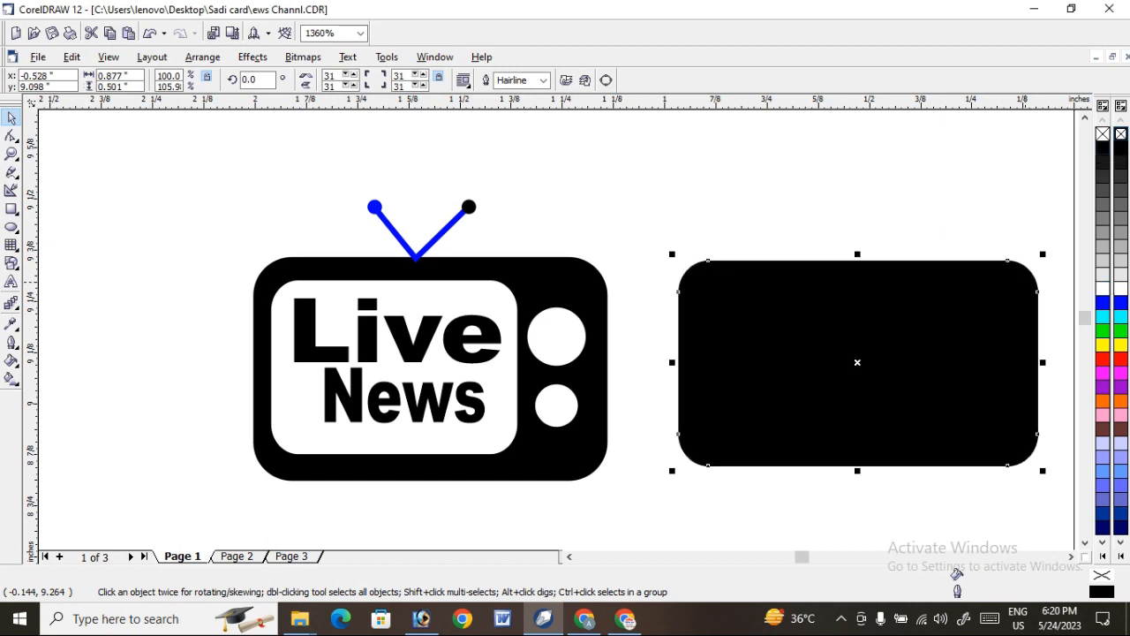
{"action": "left_click", "coordinate": [822, 350]}
{"action": "left_click", "coordinate": [1103, 288]}
{"action": "left_click", "coordinate": [936, 235]}
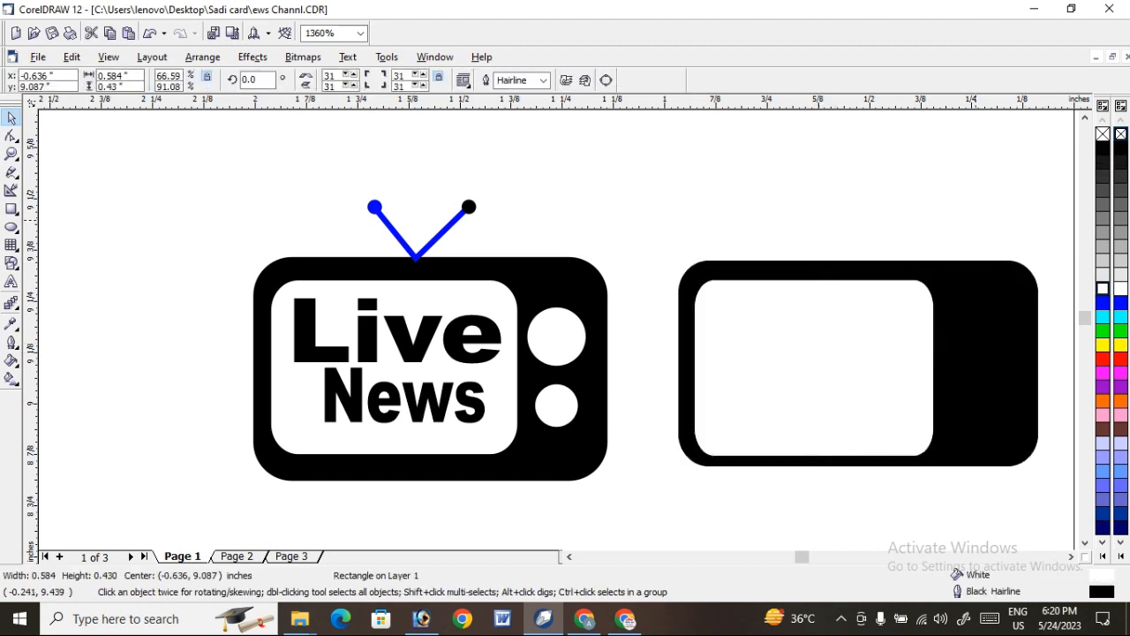
- Shift the white screen slightly so it sits vertically centred within the TV body
{"action": "left_click", "coordinate": [864, 383]}
{"action": "left_click_drag", "start_coordinate": [864, 384], "coordinate": [866, 380]}
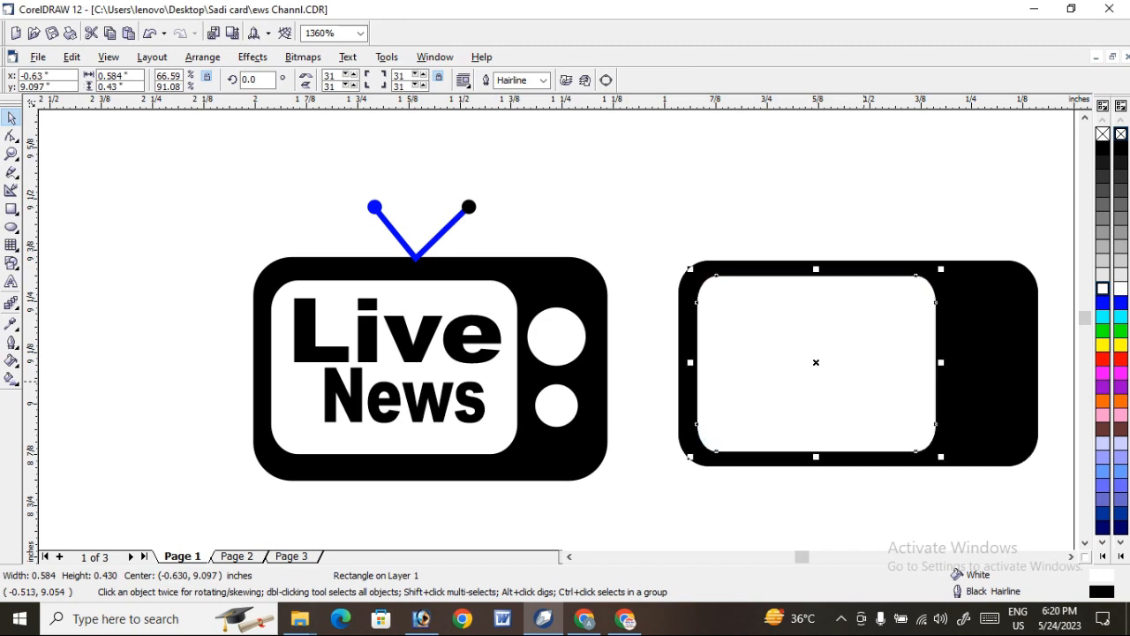
{"action": "left_click", "coordinate": [997, 225]}
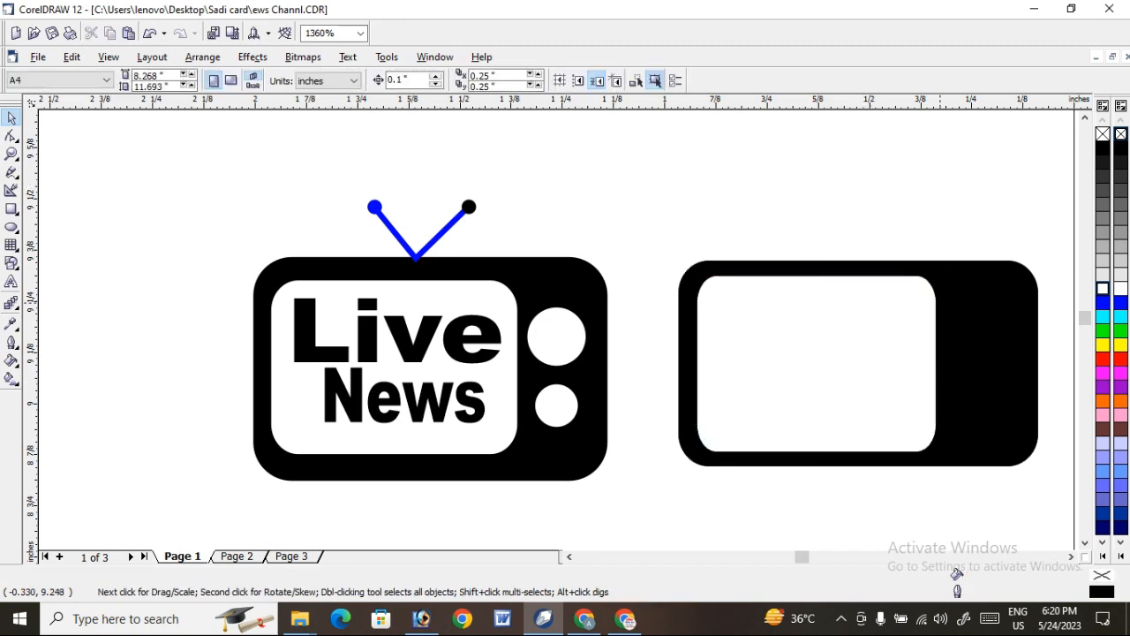
- Recolour the new TV body blue and remove its outline
{"action": "left_click", "coordinate": [948, 304]}
{"action": "left_click", "coordinate": [1102, 301]}
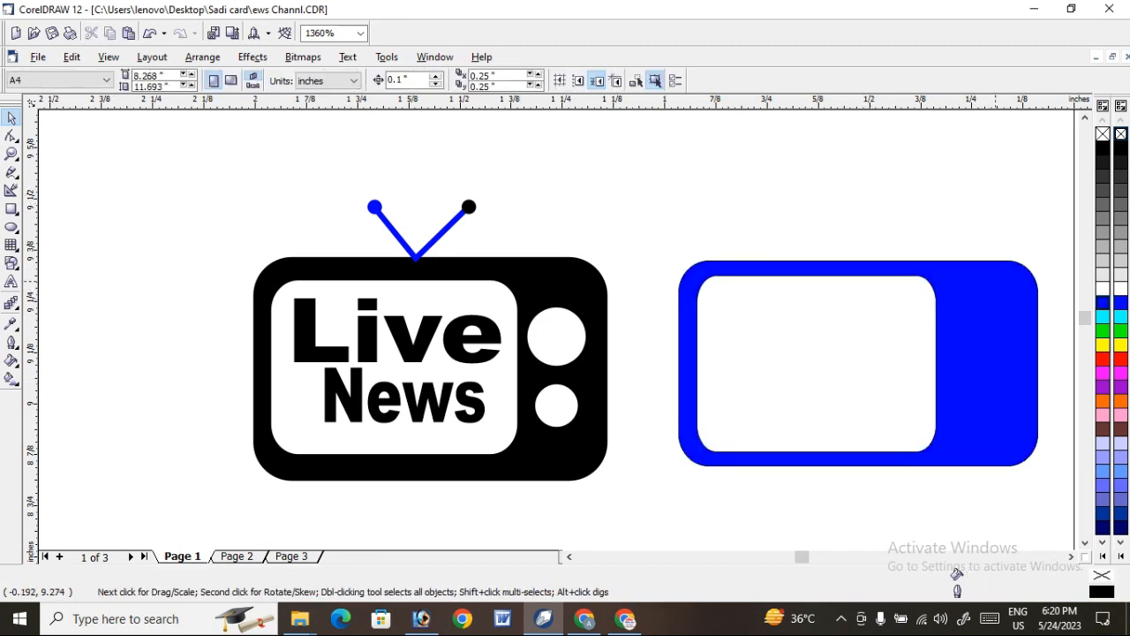
{"action": "left_click", "coordinate": [1052, 217]}
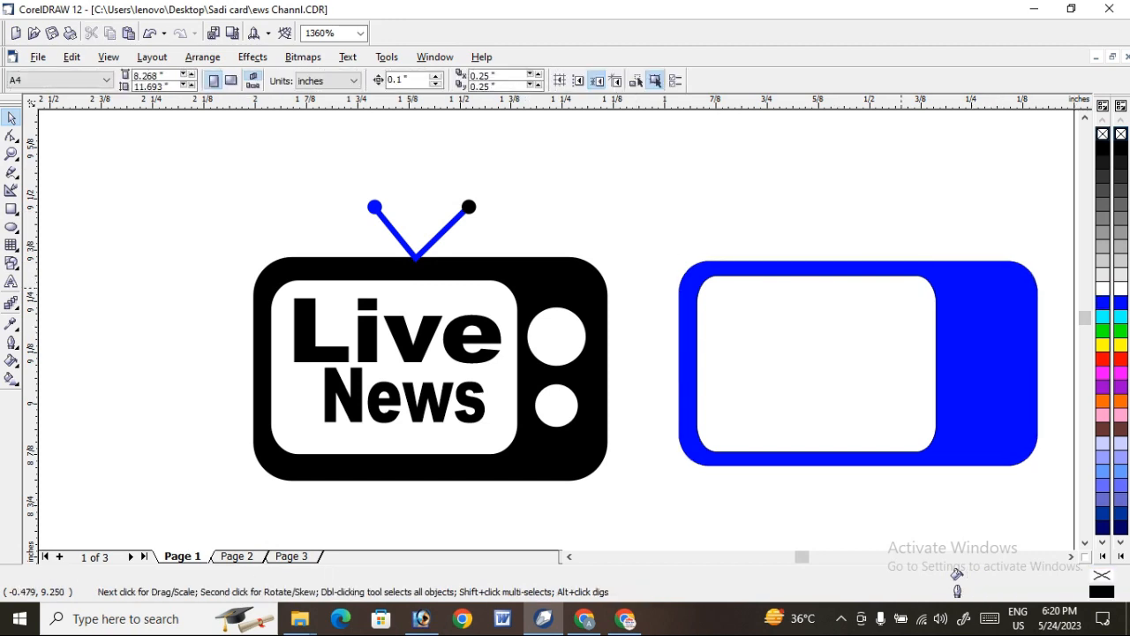
- Draw a circular knob about 0.137 inches across beside the screen, filled white with no outline
{"action": "left_click", "coordinate": [568, 342]}
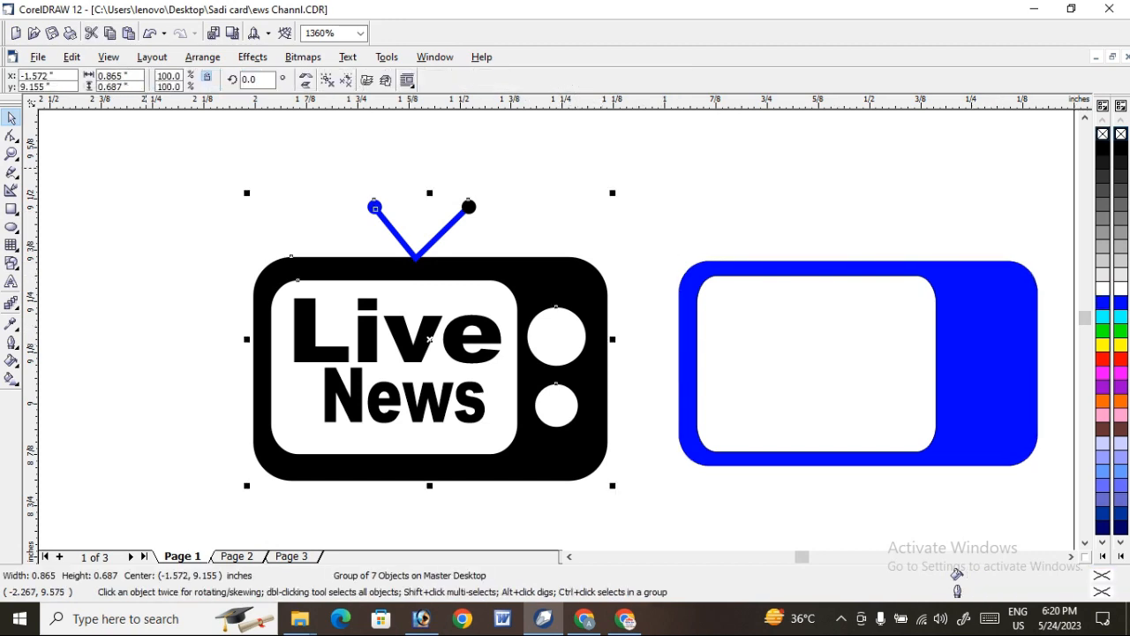
{"action": "left_click", "coordinate": [12, 227]}
{"action": "left_click_drag", "start_coordinate": [971, 298], "coordinate": [1027, 354]}
{"action": "left_click", "coordinate": [1102, 289]}
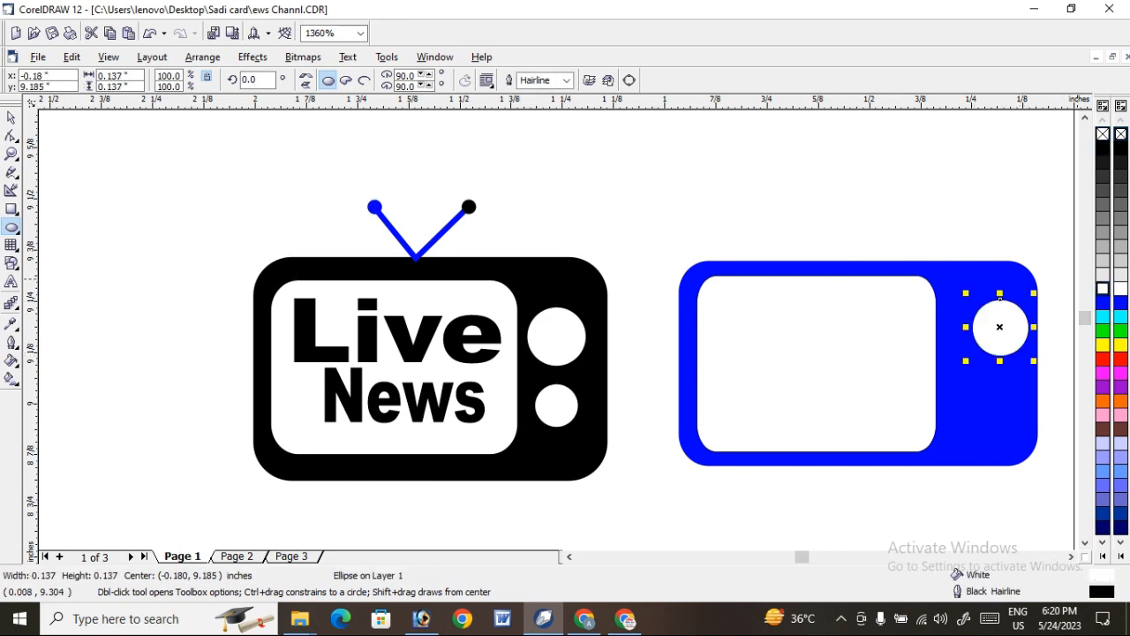
{"action": "right_click", "coordinate": [1102, 134]}
{"action": "left_click", "coordinate": [12, 117]}
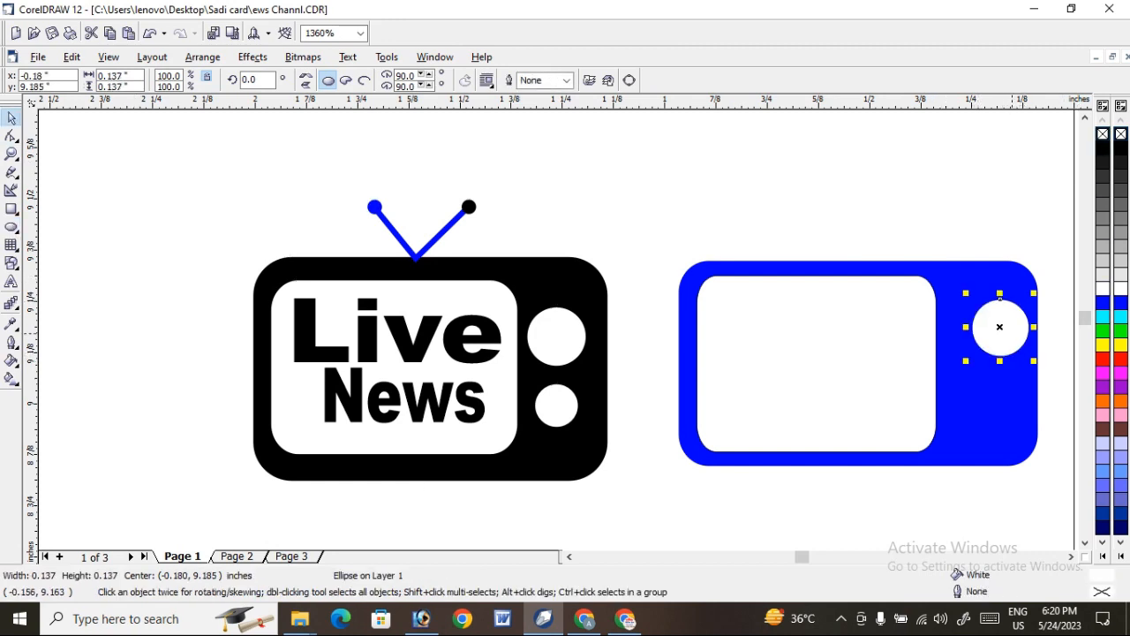
- Add a smaller copy of the knob, about 0.082 inches across, below the first and align both knobs' centres vertically
{"action": "left_click_drag", "start_coordinate": [999, 298], "coordinate": [985, 376]}
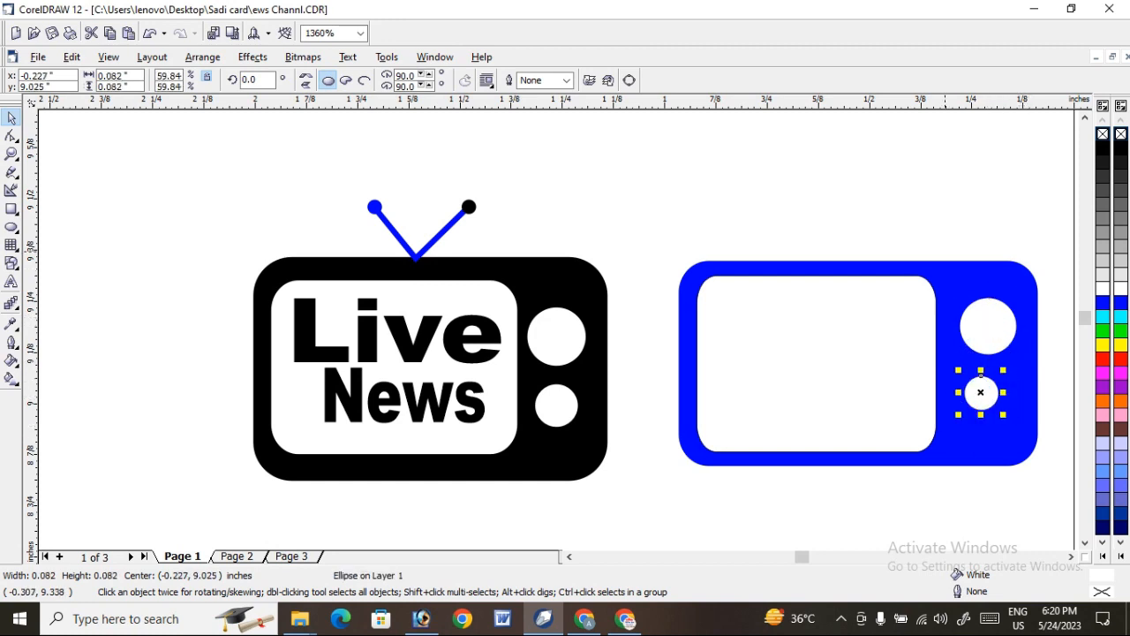
{"action": "left_click_drag", "start_coordinate": [934, 228], "coordinate": [1033, 413]}
{"action": "key", "text": "c"}
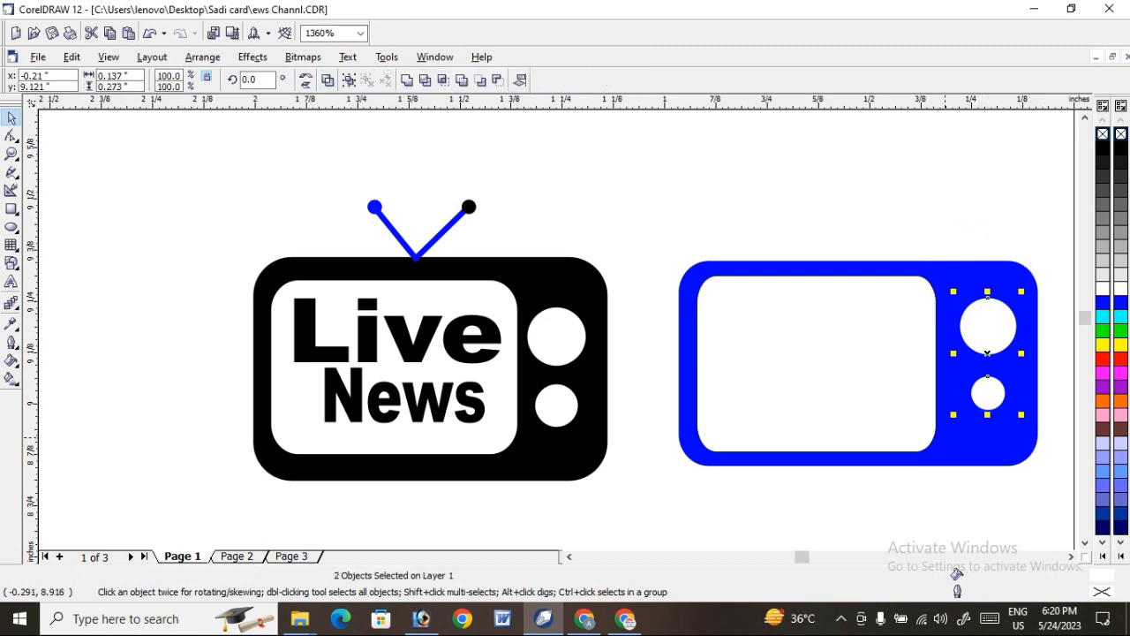
{"action": "key", "text": "Escape"}
{"action": "left_click_drag", "start_coordinate": [1061, 439], "coordinate": [1081, 467]}
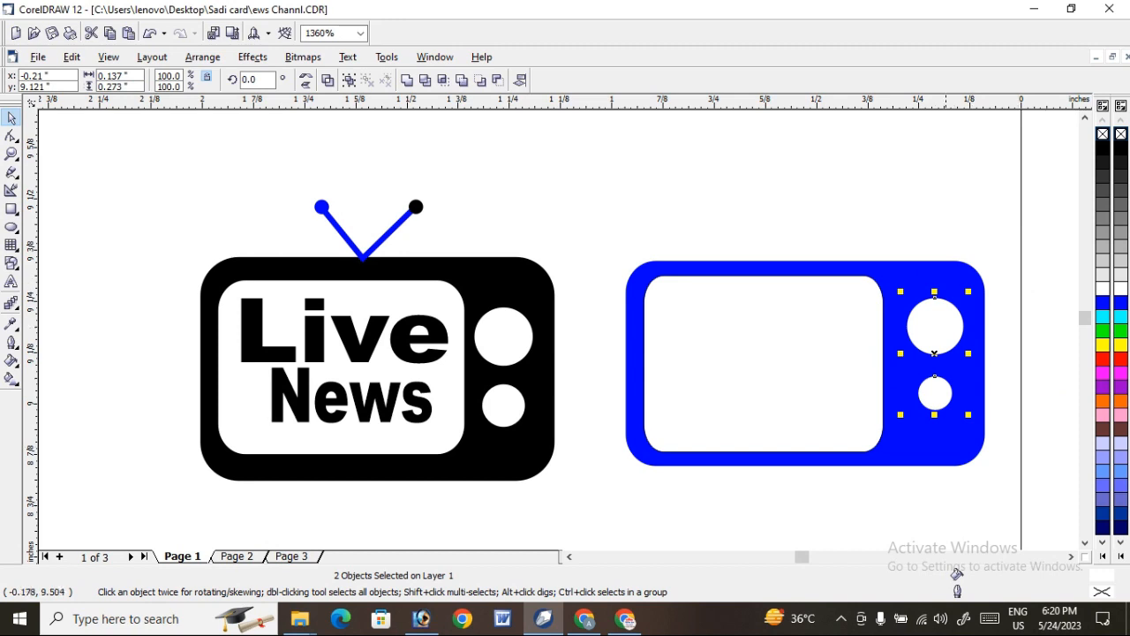
{"action": "key", "text": "Escape"}
{"action": "left_click", "coordinate": [837, 312]}
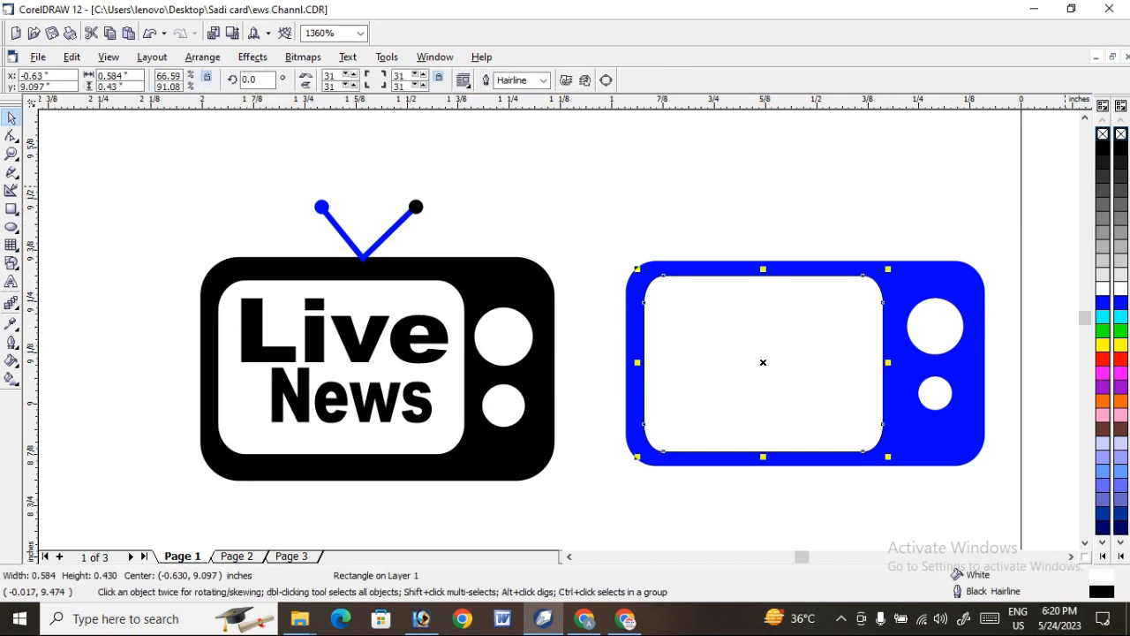
{"action": "key", "text": "Escape"}
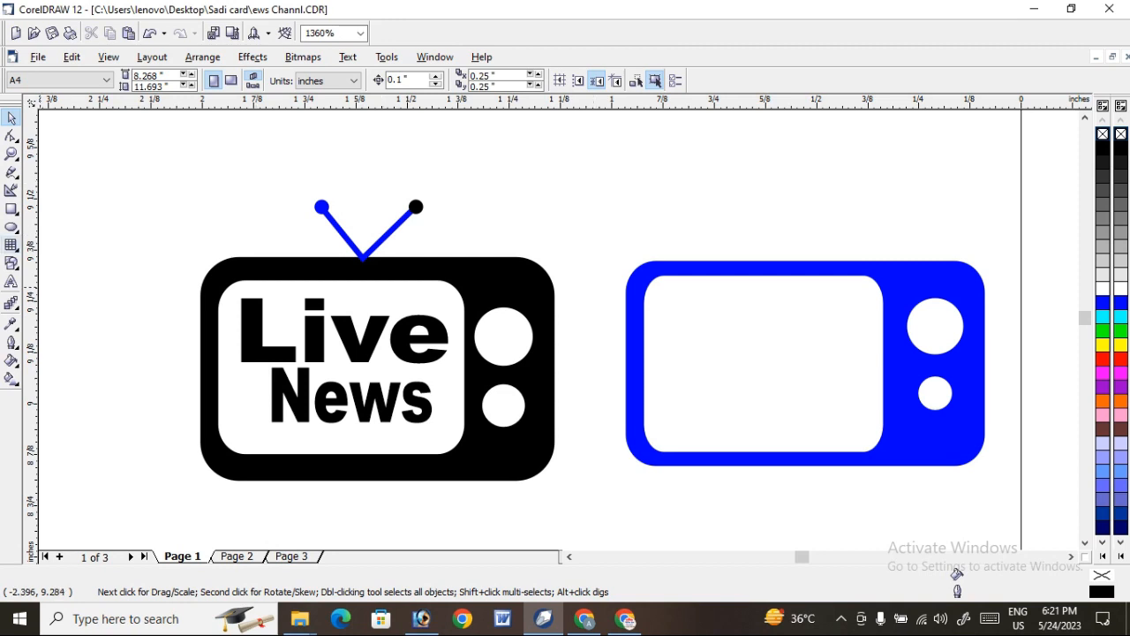
- Draw a thin upright antenna bar about 0.018 by 0.135 inches on the blue TV's top edge, filled blue without outline
{"action": "left_click", "coordinate": [12, 209]}
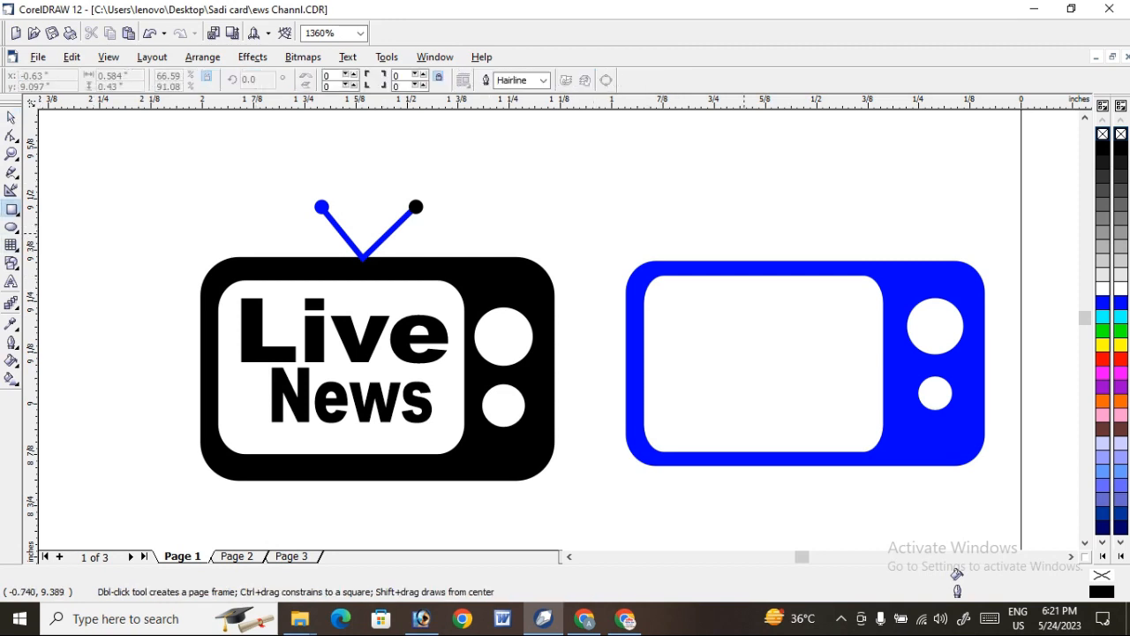
{"action": "left_click_drag", "start_coordinate": [805, 225], "coordinate": [810, 280]}
{"action": "left_click", "coordinate": [1103, 303]}
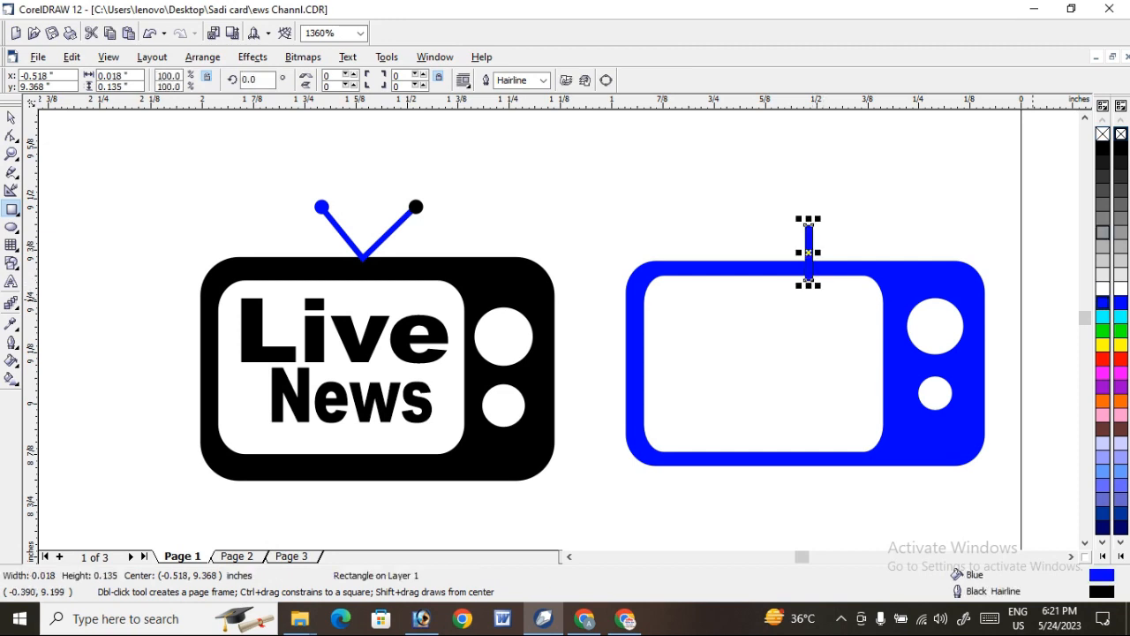
{"action": "right_click", "coordinate": [1103, 133]}
{"action": "key", "text": "space"}
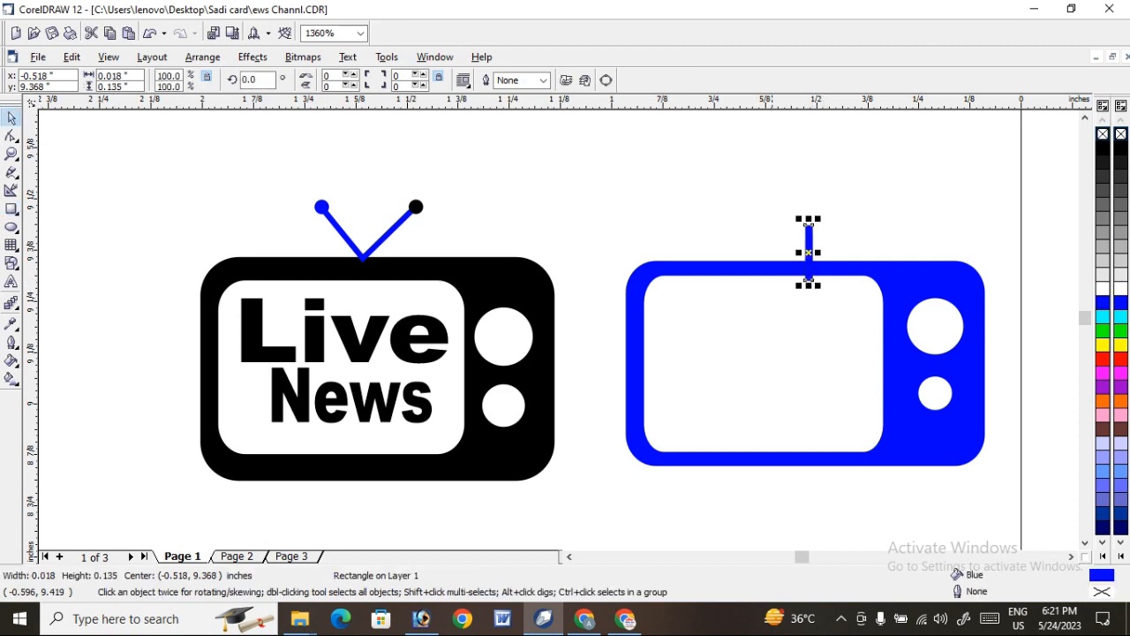
- Slant the antenna bar to the right and stretch it to about 0.092 by 0.196 inches overall
{"action": "left_click", "coordinate": [809, 253]}
{"action": "left_click_drag", "start_coordinate": [820, 218], "coordinate": [834, 188]}
{"action": "left_click", "coordinate": [828, 233]}
{"action": "left_click", "coordinate": [832, 195]}
{"action": "left_click", "coordinate": [833, 225]}
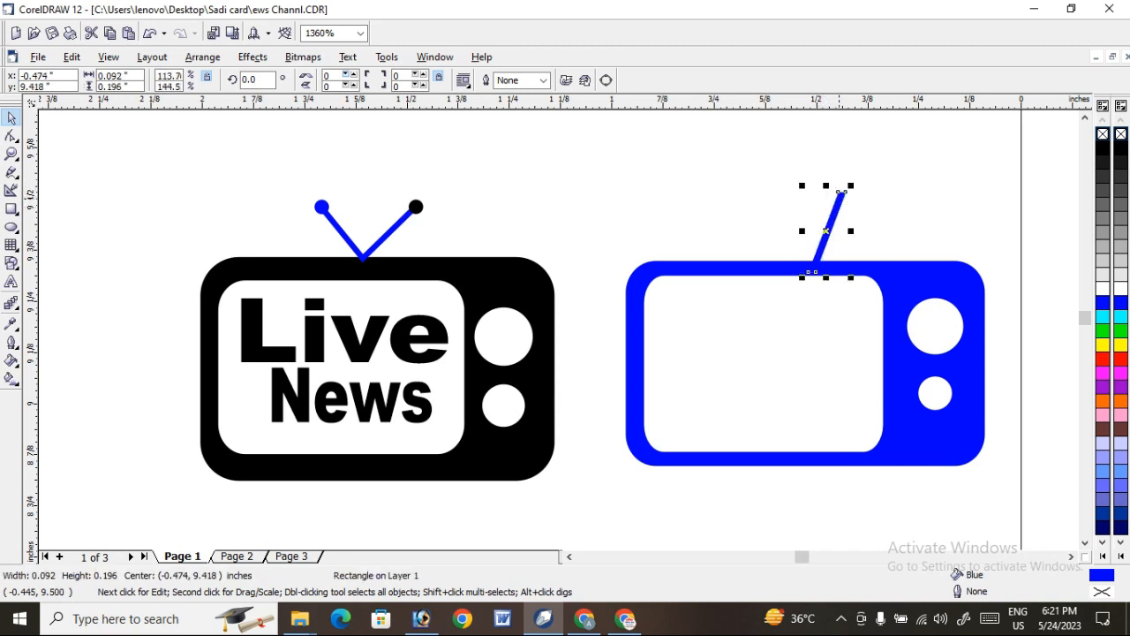
- Mirror a copy of the slanted bar to form a V-shaped antenna on the blue TV
{"action": "left_click_drag", "start_coordinate": [850, 231], "coordinate": [811, 218]}
{"action": "left_click", "coordinate": [828, 223]}
{"action": "left_click", "coordinate": [880, 206]}
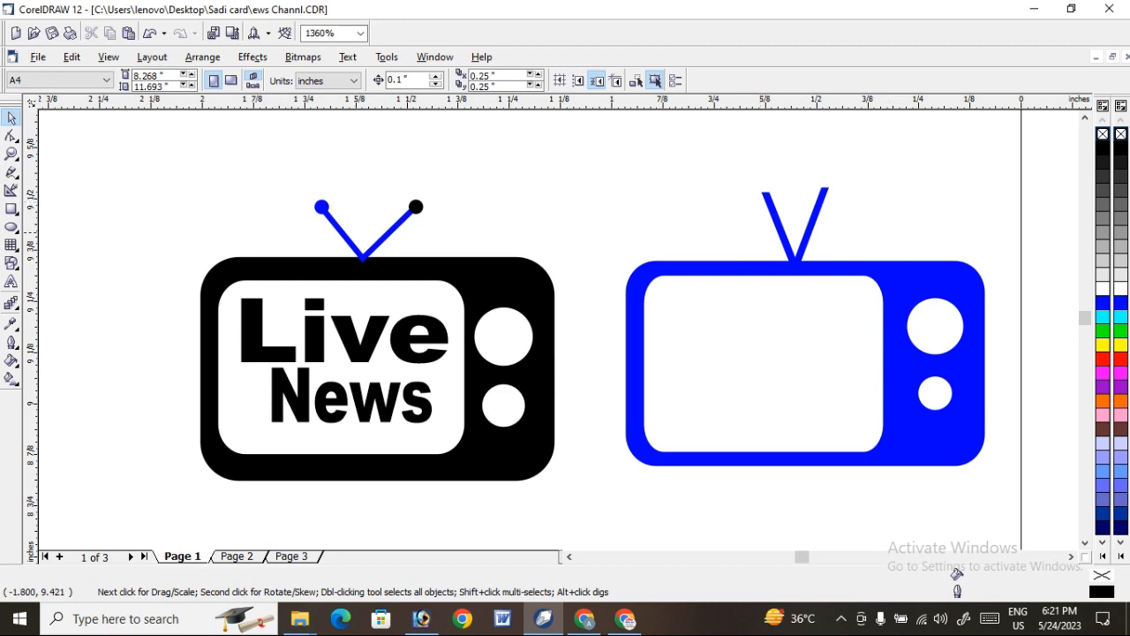
- Draw a circle about 0.06 inches across near the tip of the right antenna bar
{"action": "left_click", "coordinate": [12, 227]}
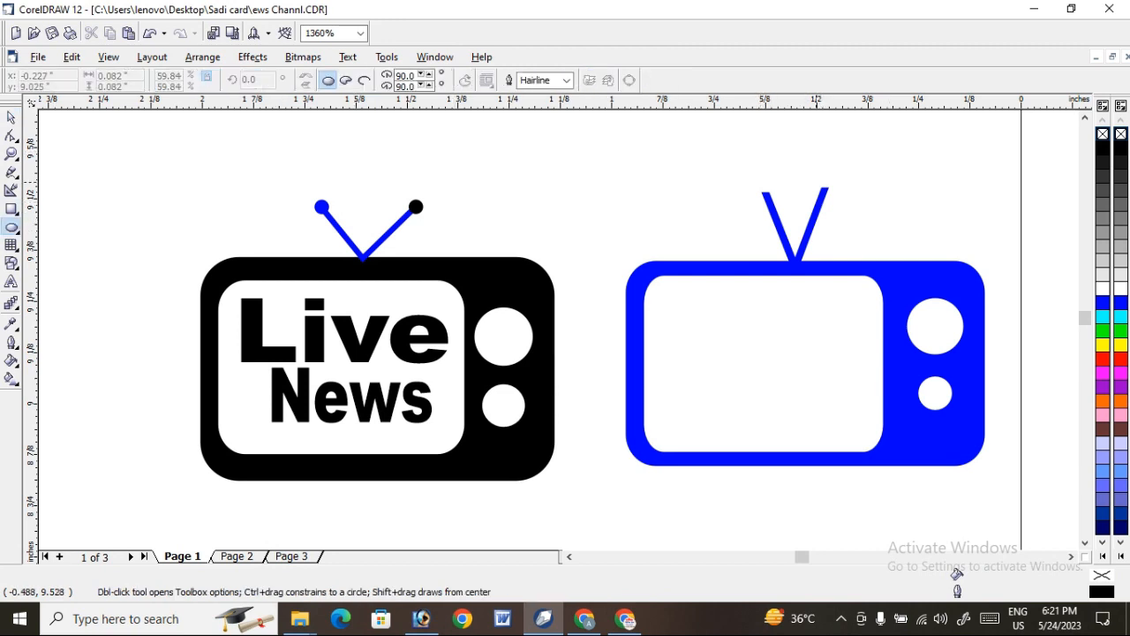
{"action": "left_click_drag", "start_coordinate": [814, 181], "coordinate": [851, 217]}
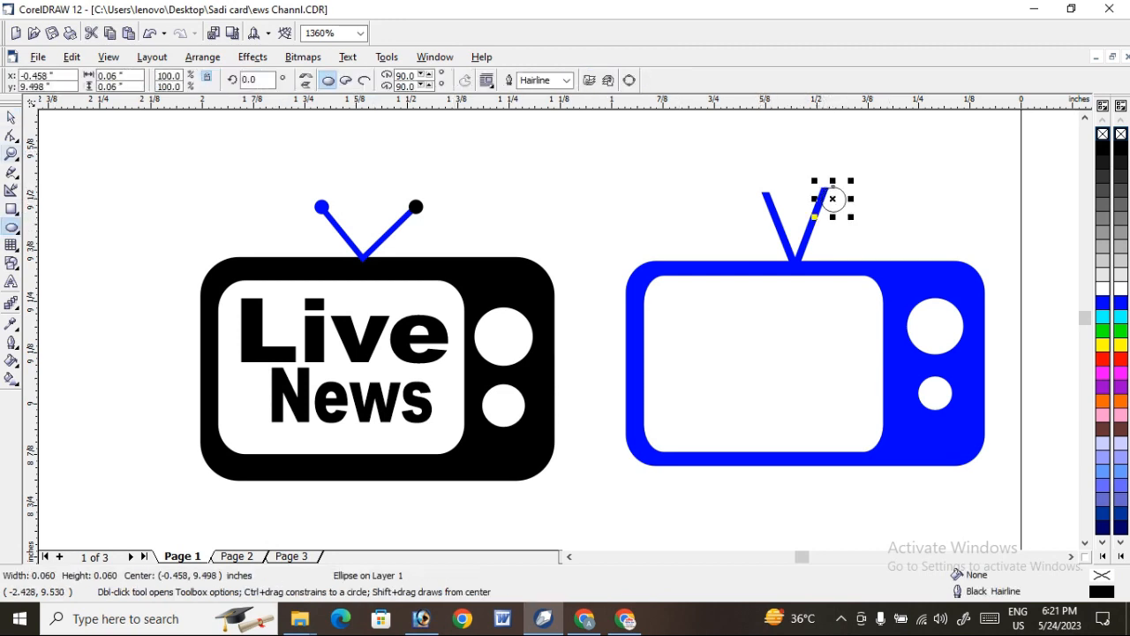
{"action": "key", "text": "space"}
{"action": "key", "text": "Escape"}
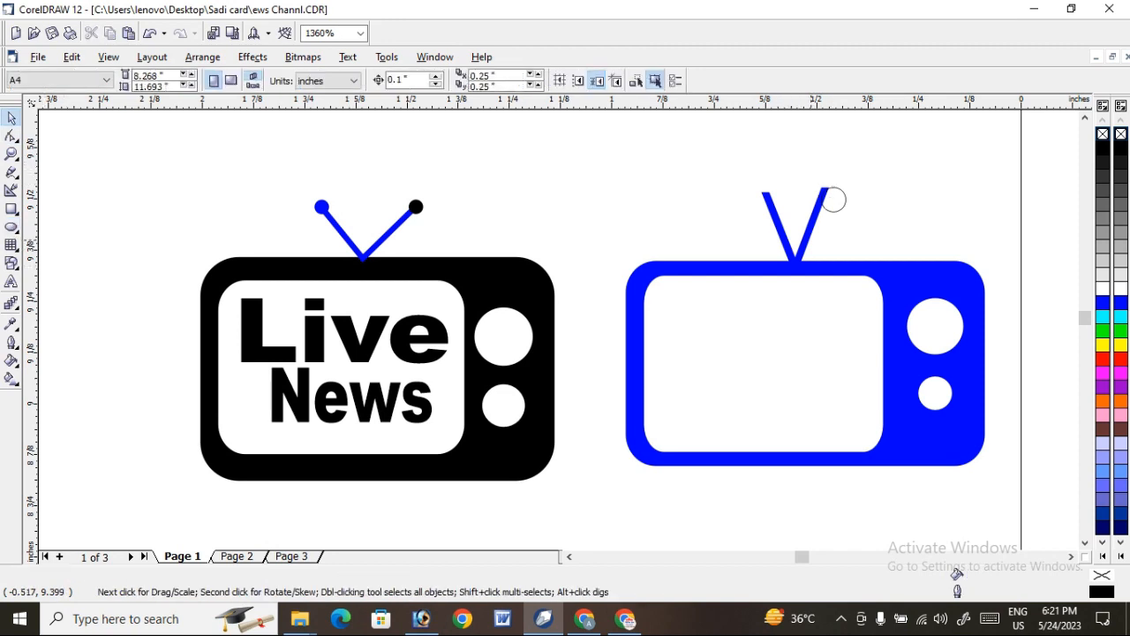
- Delete both slanted antenna bars above the blue TV, keeping the small circle
{"action": "left_click", "coordinate": [826, 194]}
{"action": "key", "text": "Delete"}
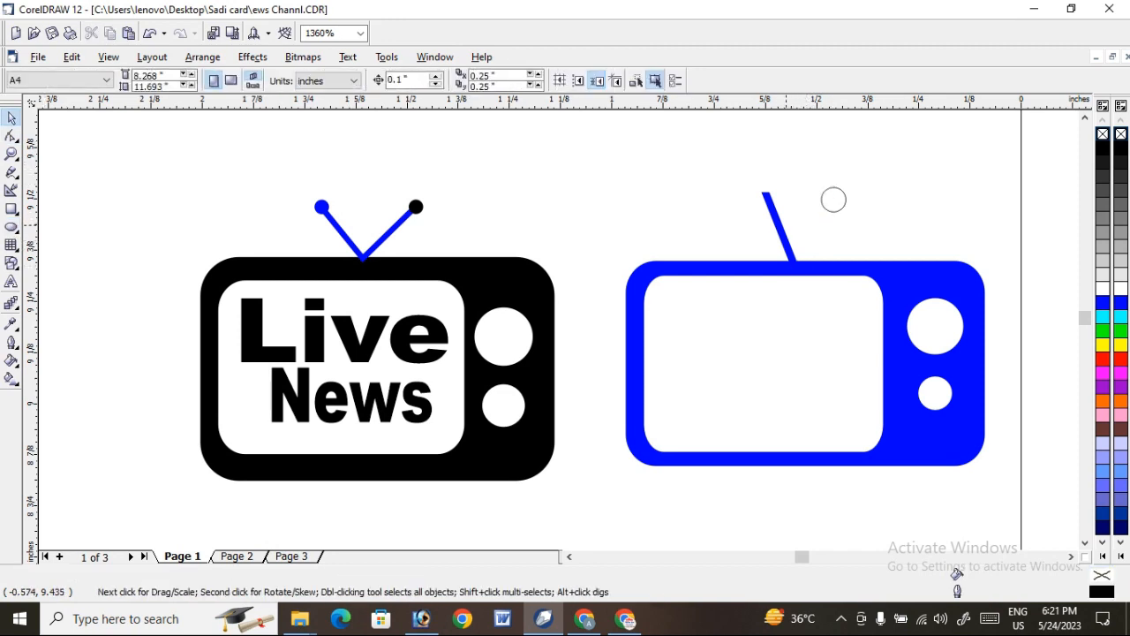
{"action": "left_click", "coordinate": [783, 237]}
{"action": "key", "text": "Delete"}
- Draw a straight freehand line at 45 degrees, about 0.199 inches long, from the blue TV's top edge up to the right
{"action": "key", "text": "F5"}
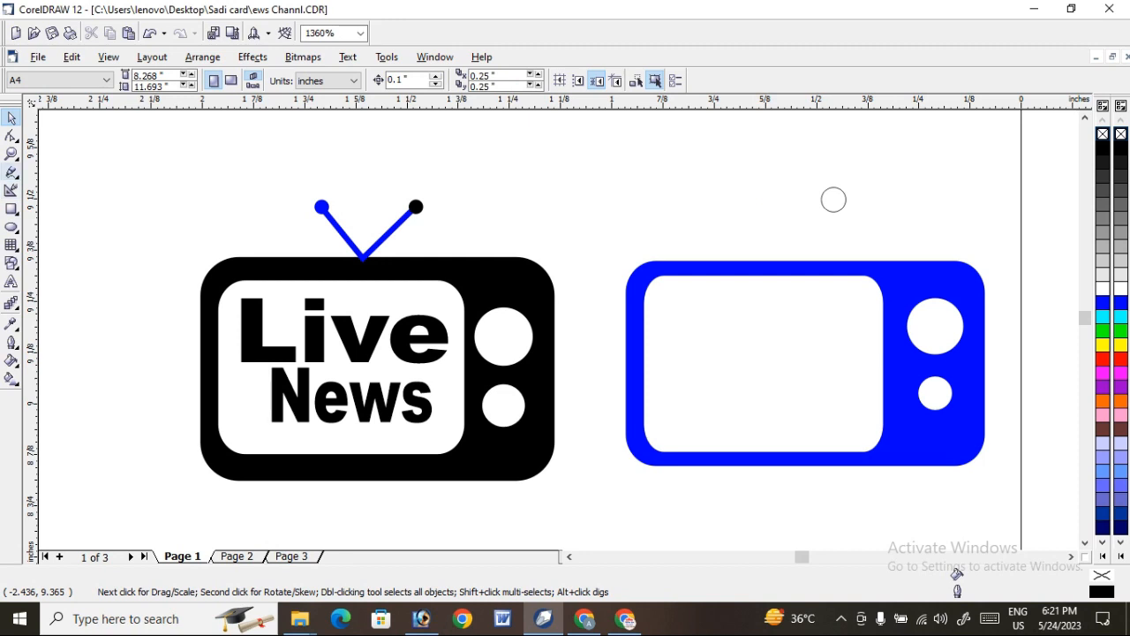
{"action": "left_click", "coordinate": [802, 262]}
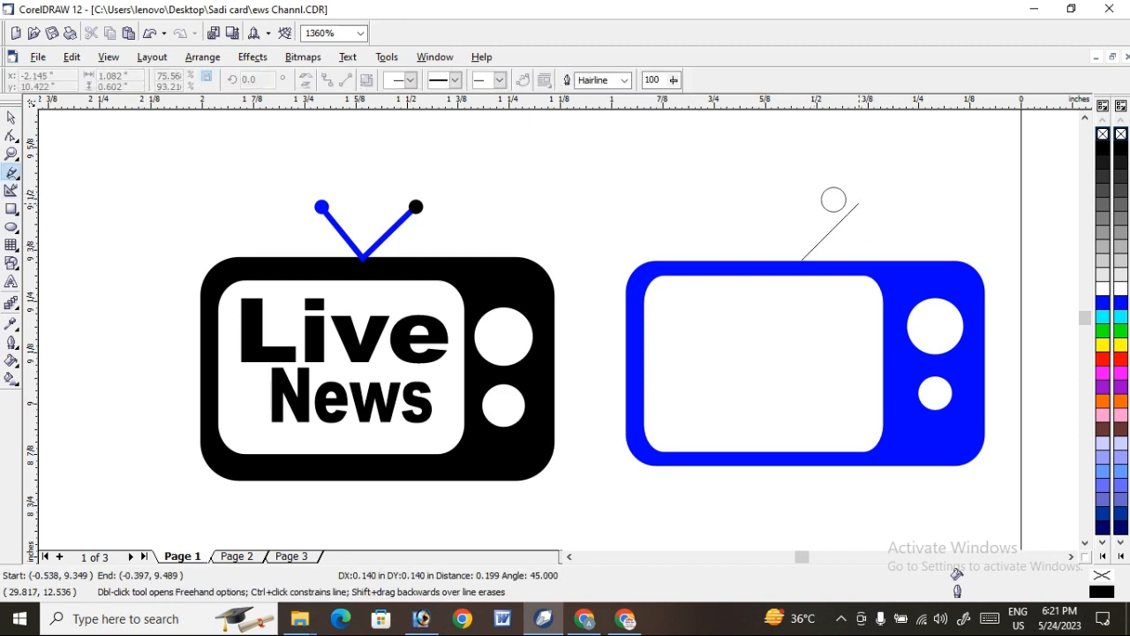
{"action": "left_click", "coordinate": [858, 204]}
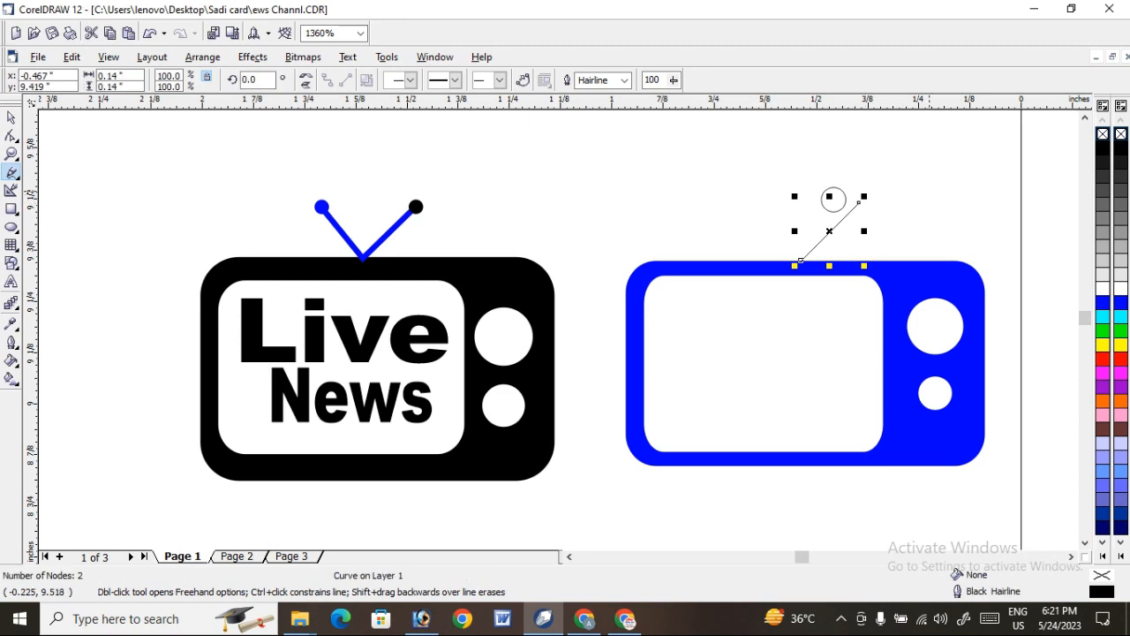
- Set the slanted line's outline width to 0.014 in, with the outline behind the fill and scaling with the image
{"action": "key", "text": "F12"}
{"action": "left_click", "coordinate": [469, 222]}
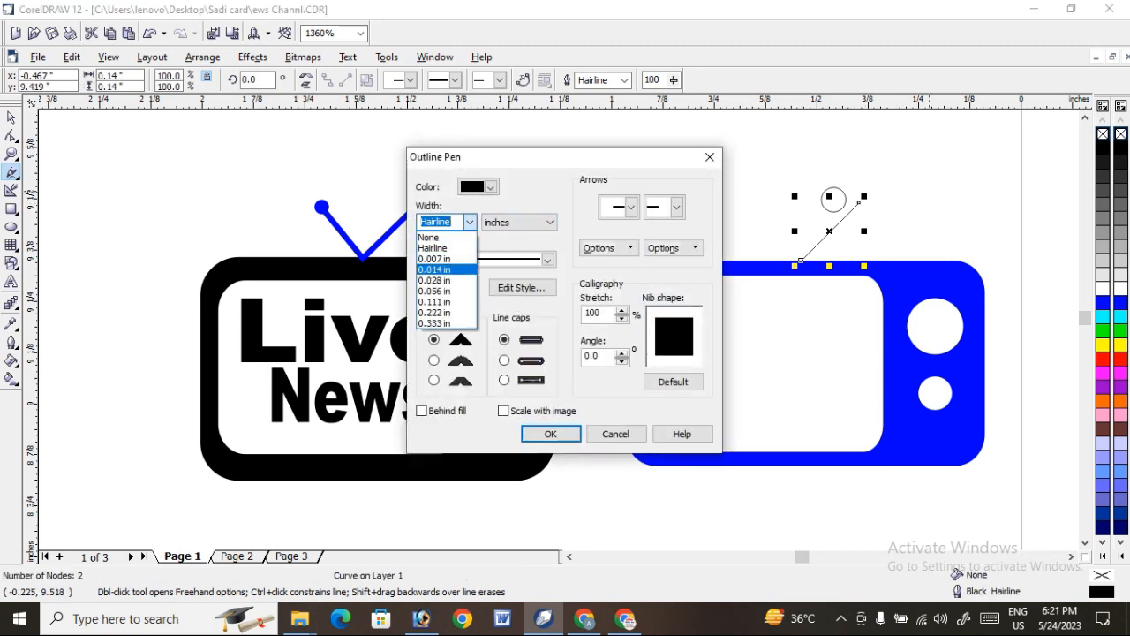
{"action": "left_click", "coordinate": [447, 270]}
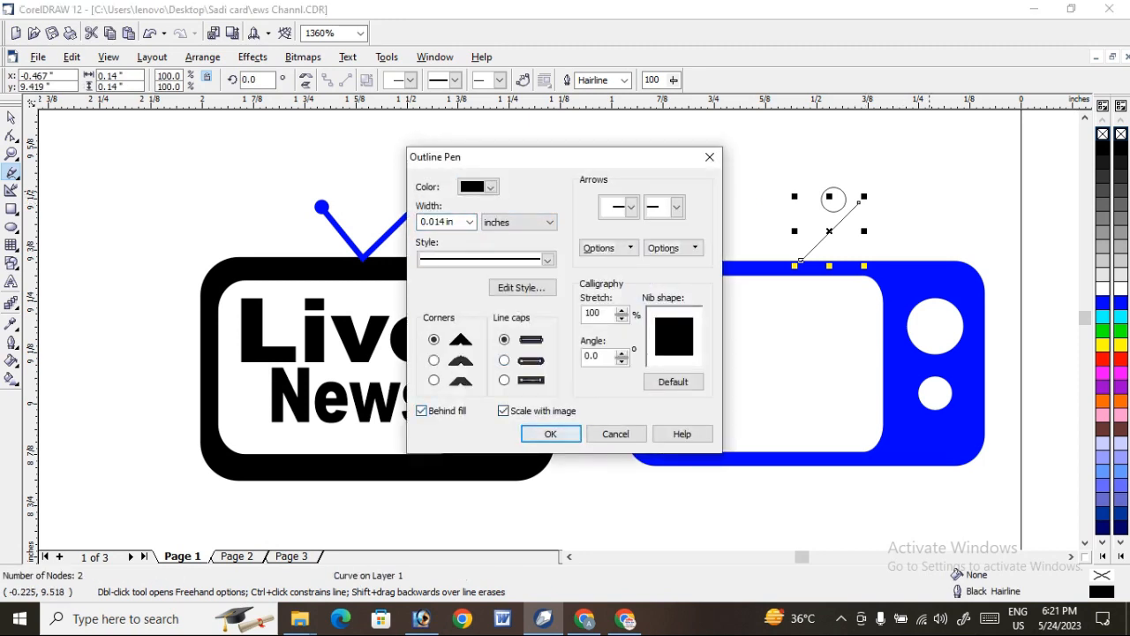
{"action": "left_click", "coordinate": [550, 434]}
- Make a mirrored copy of the slanted line so both lines meet in a V on the blue TV's top edge
{"action": "left_click", "coordinate": [12, 118]}
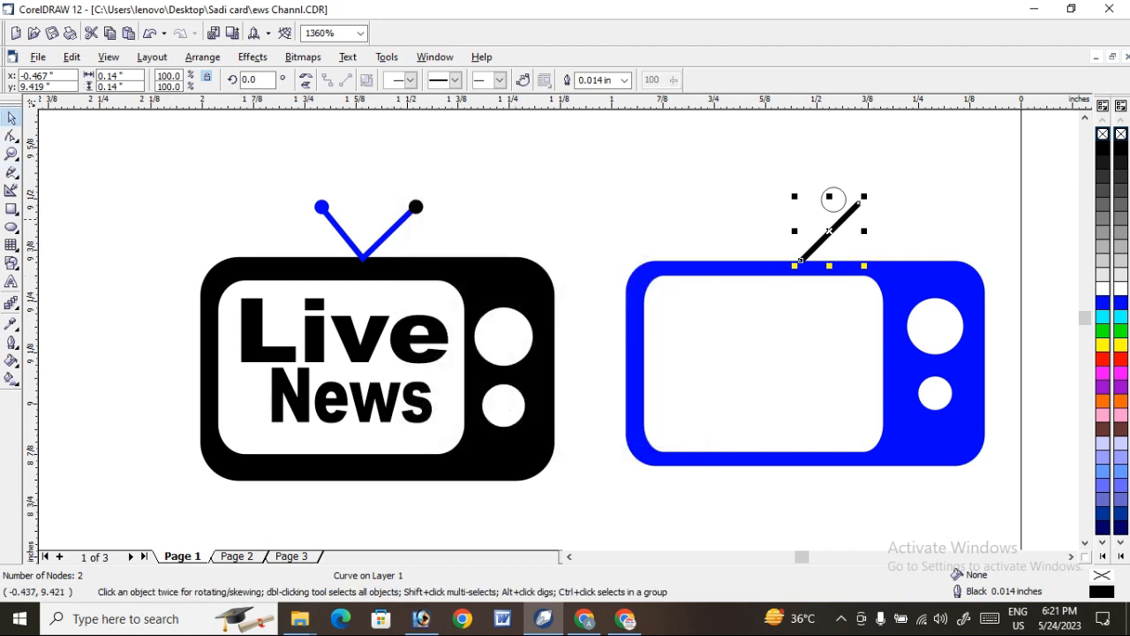
{"action": "mouse_move", "coordinate": [828, 231]}
{"action": "left_mouse_down"}
{"action": "mouse_move", "coordinate": [786, 244]}
{"action": "mouse_move", "coordinate": [833, 231]}
{"action": "mouse_move", "coordinate": [821, 238]}
{"action": "left_mouse_up"}
{"action": "left_click", "coordinate": [306, 76]}
{"action": "left_click", "coordinate": [829, 233]}
{"action": "left_click", "coordinate": [834, 199]}
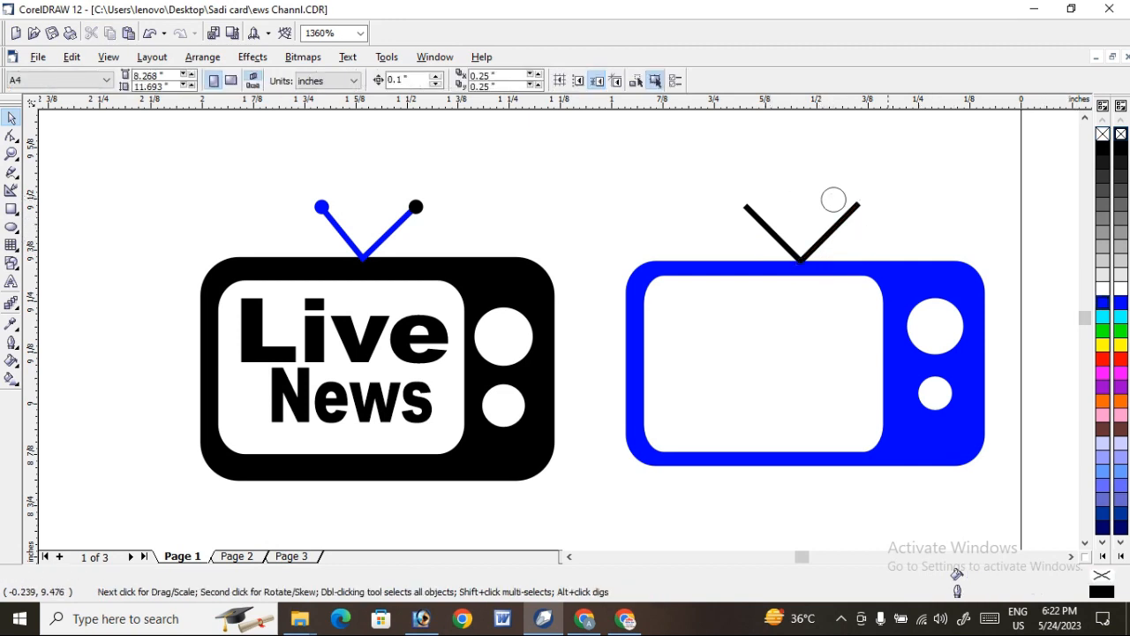
- Colour the outlines of both antenna lines above the blue TV blue
{"action": "left_click", "coordinate": [833, 199]}
{"action": "right_click", "coordinate": [1102, 301]}
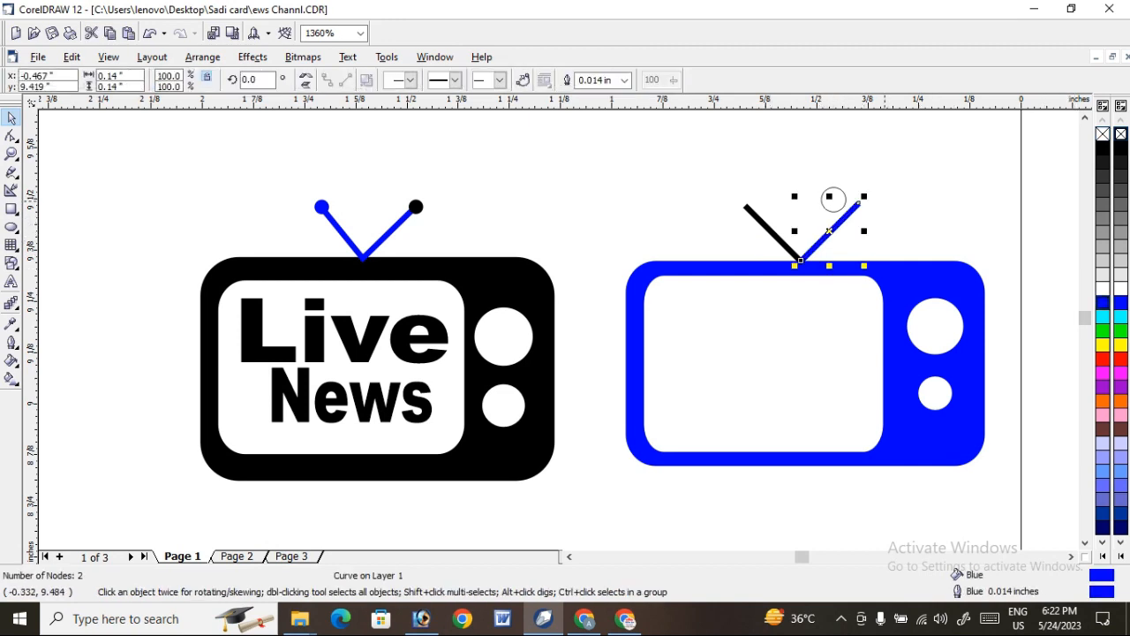
{"action": "left_click", "coordinate": [779, 239]}
{"action": "left_click", "coordinate": [783, 244]}
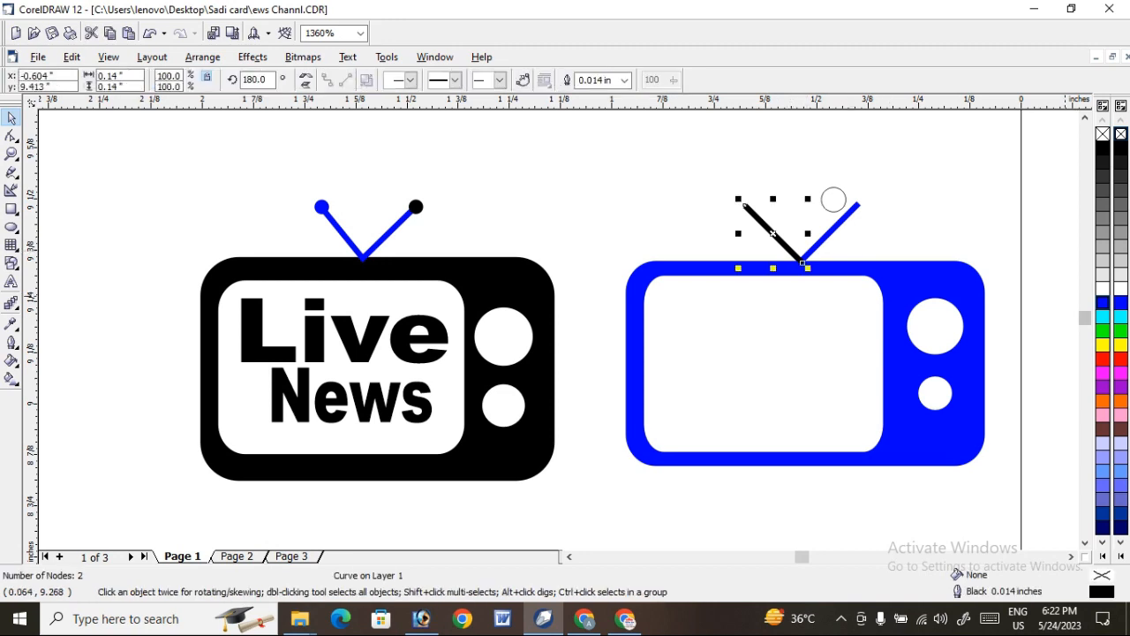
{"action": "right_click", "coordinate": [1102, 301]}
{"action": "left_click", "coordinate": [920, 182]}
- Move the small circle onto the right antenna line's tip, fill it blue and remove its outline
{"action": "left_click_drag", "start_coordinate": [821, 187], "coordinate": [858, 202]}
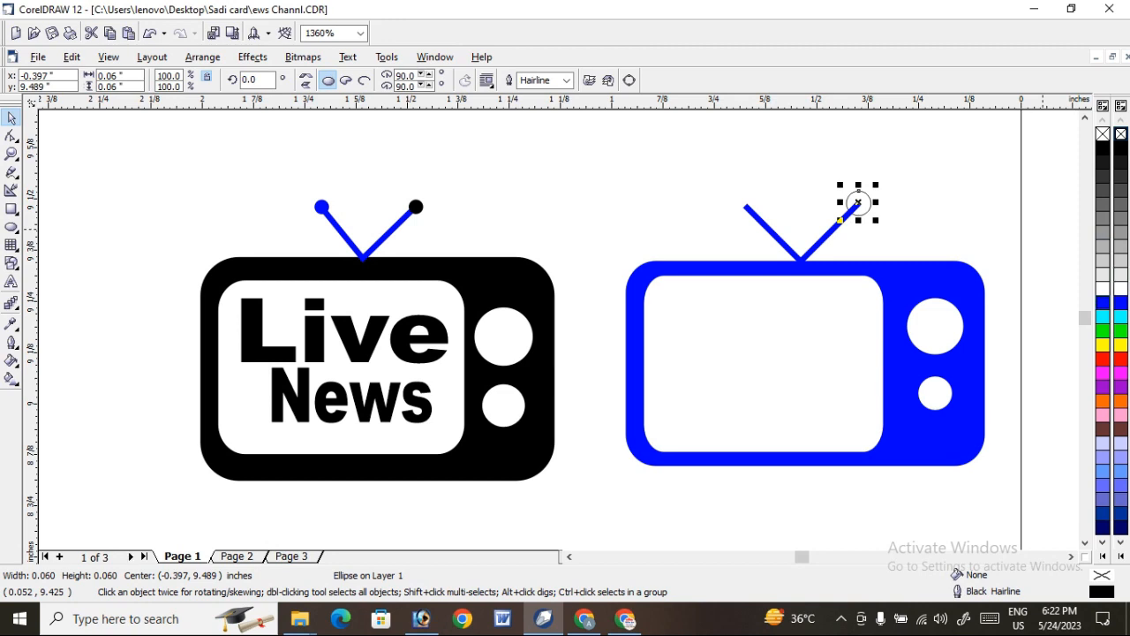
{"action": "left_click", "coordinate": [1103, 302]}
{"action": "right_click", "coordinate": [1102, 133]}
{"action": "left_click", "coordinate": [893, 211]}
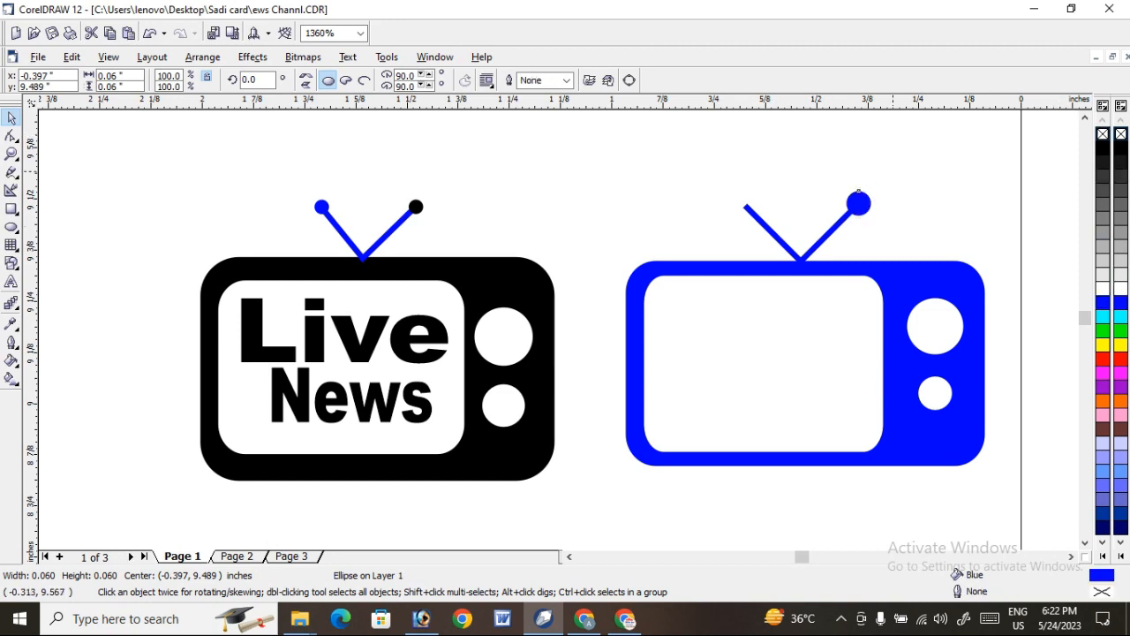
- Place a copy of the blue antenna circle on the tip of the left antenna line
{"action": "left_click", "coordinate": [864, 202]}
{"action": "left_click_drag", "start_coordinate": [733, 206], "coordinate": [740, 202]}
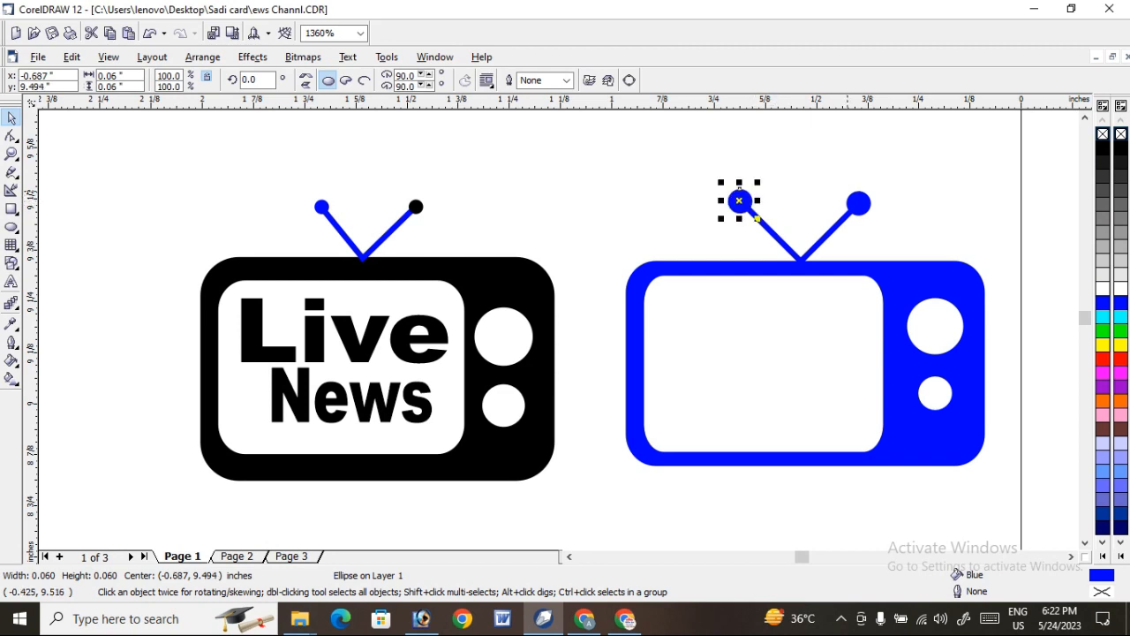
{"action": "key", "text": "Escape"}
- Copy the word "Live" from the original logo onto the upper part of the blue TV's screen and fill it dark green
{"action": "scroll", "coordinate": [942, 148], "scroll_direction": "down", "scroll_amount": 3}
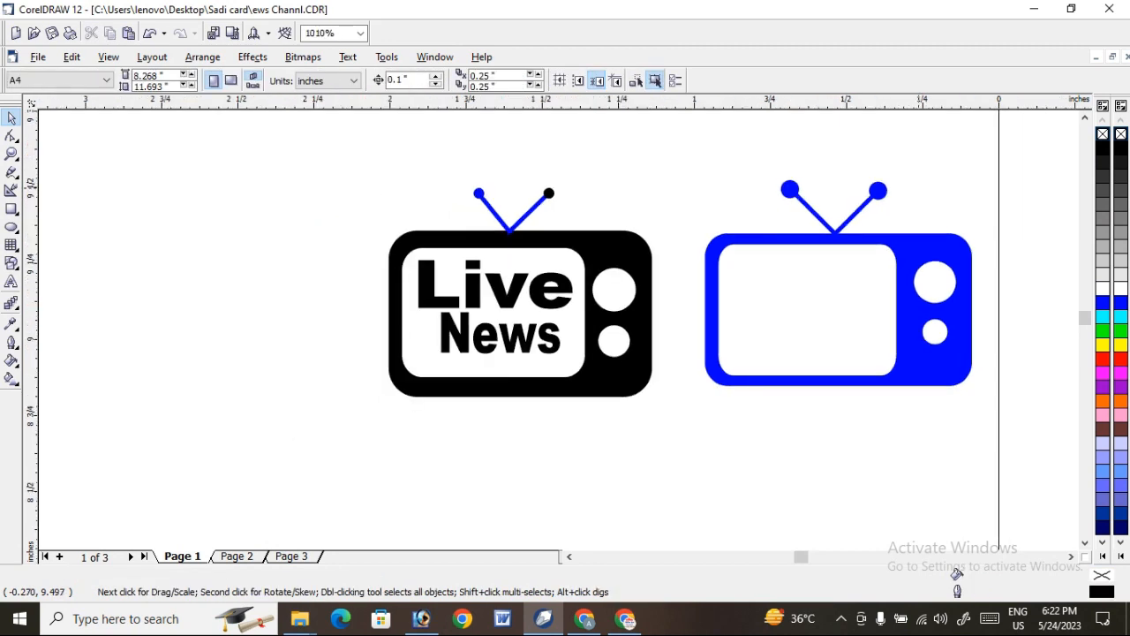
{"action": "left_click", "coordinate": [532, 292]}
{"action": "left_click", "coordinate": [532, 291], "text": "ctrl"}
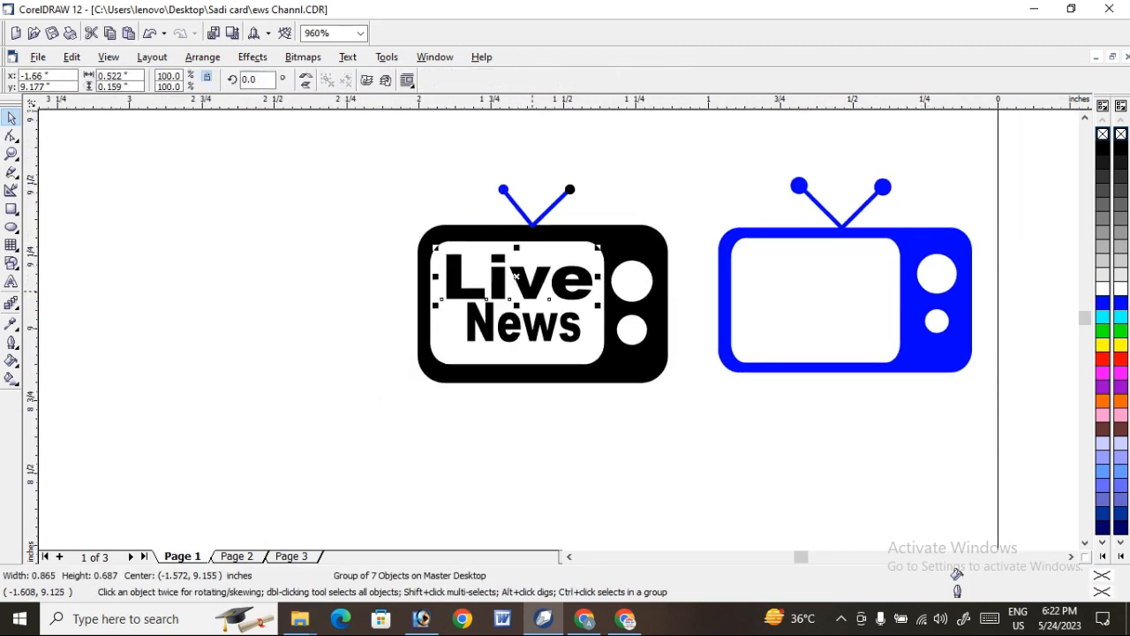
{"action": "left_click_drag", "start_coordinate": [532, 291], "coordinate": [833, 284]}
{"action": "right_click", "coordinate": [812, 279]}
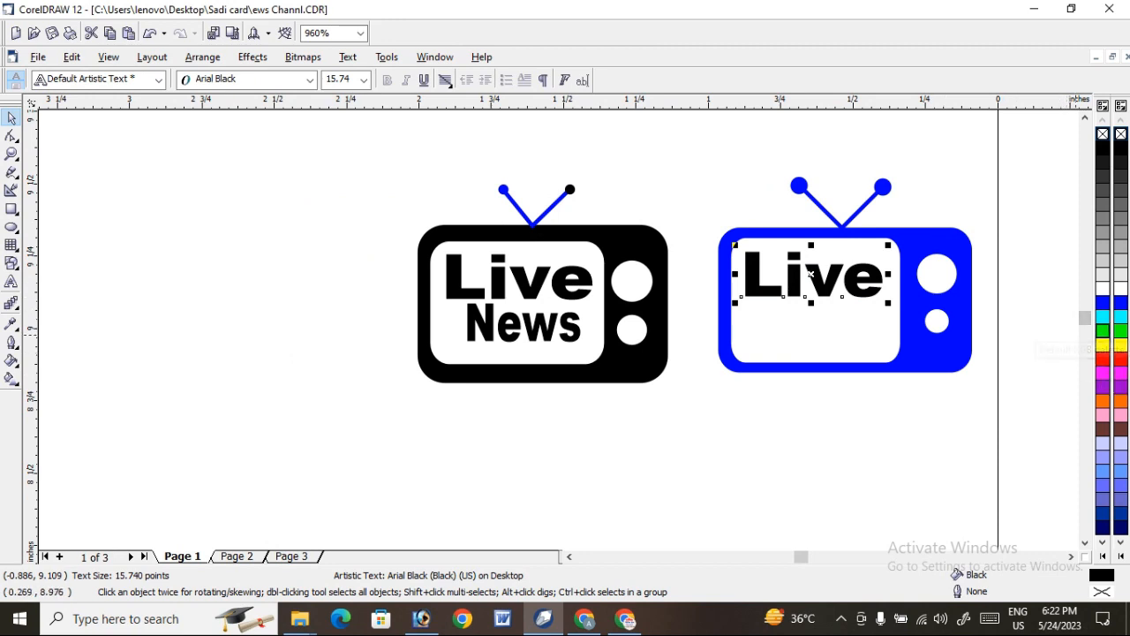
{"action": "left_click", "coordinate": [1102, 331]}
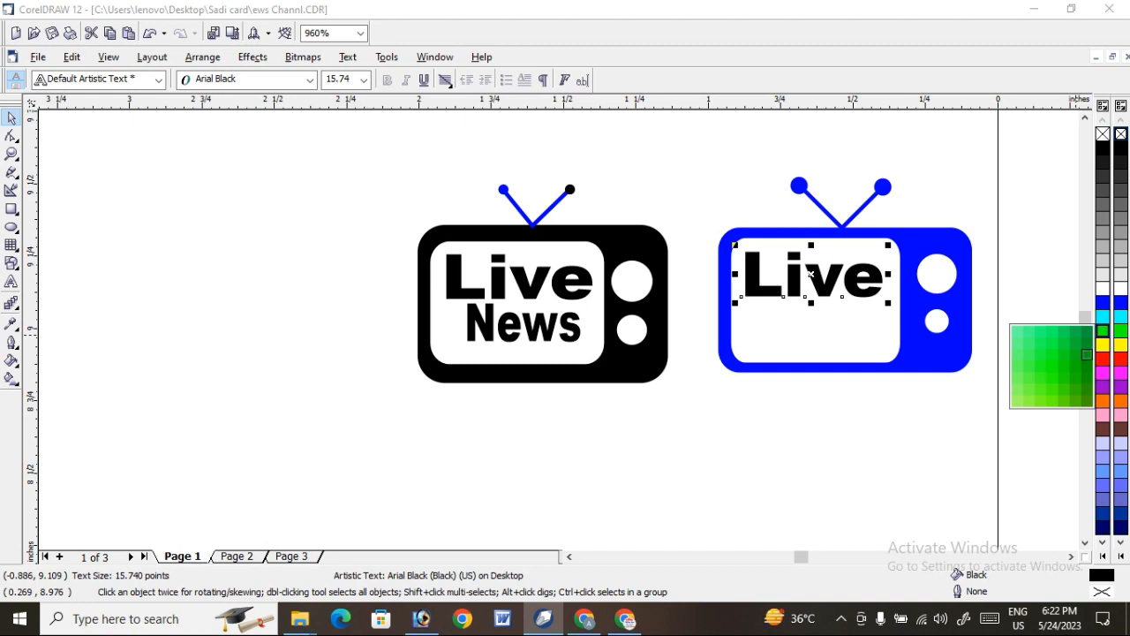
{"action": "left_click", "coordinate": [1087, 354]}
- Copy the word "News" below "Live" on the blue TV's screen and fill both copied words red
{"action": "left_click", "coordinate": [522, 322]}
{"action": "left_click_drag", "start_coordinate": [522, 322], "coordinate": [819, 328]}
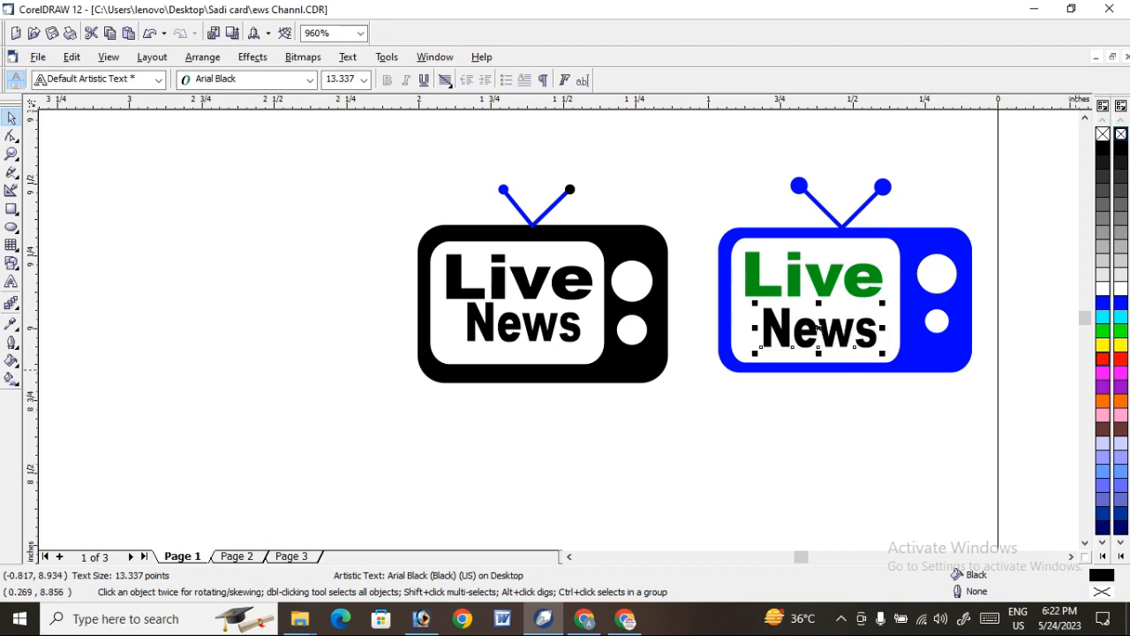
{"action": "left_click", "coordinate": [1103, 358]}
{"action": "left_click", "coordinate": [810, 275]}
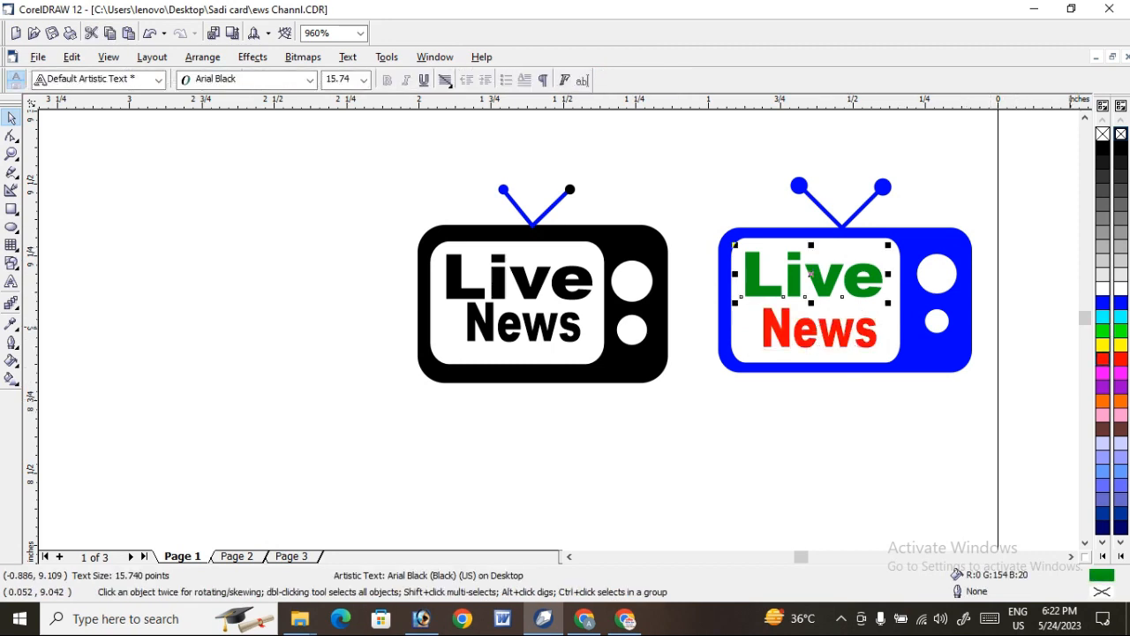
{"action": "left_click", "coordinate": [1103, 358]}
{"action": "left_click", "coordinate": [982, 222]}
- Apply a radial fountain fill to the blue TV's body, centred between the screen and the knobs
{"action": "left_click", "coordinate": [964, 237]}
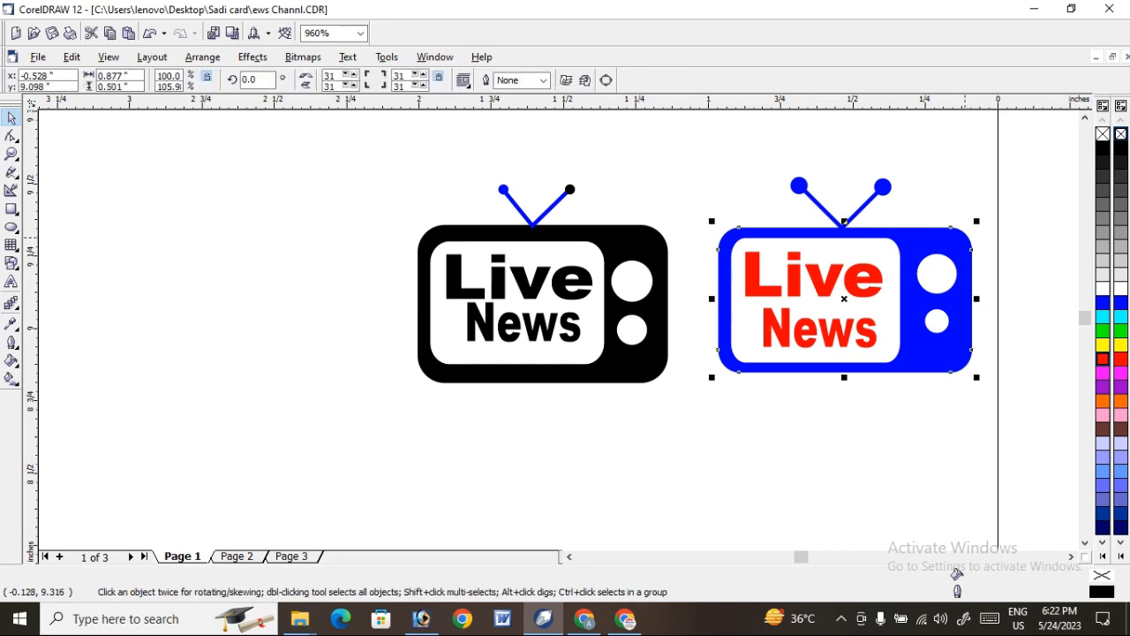
{"action": "key", "text": "g"}
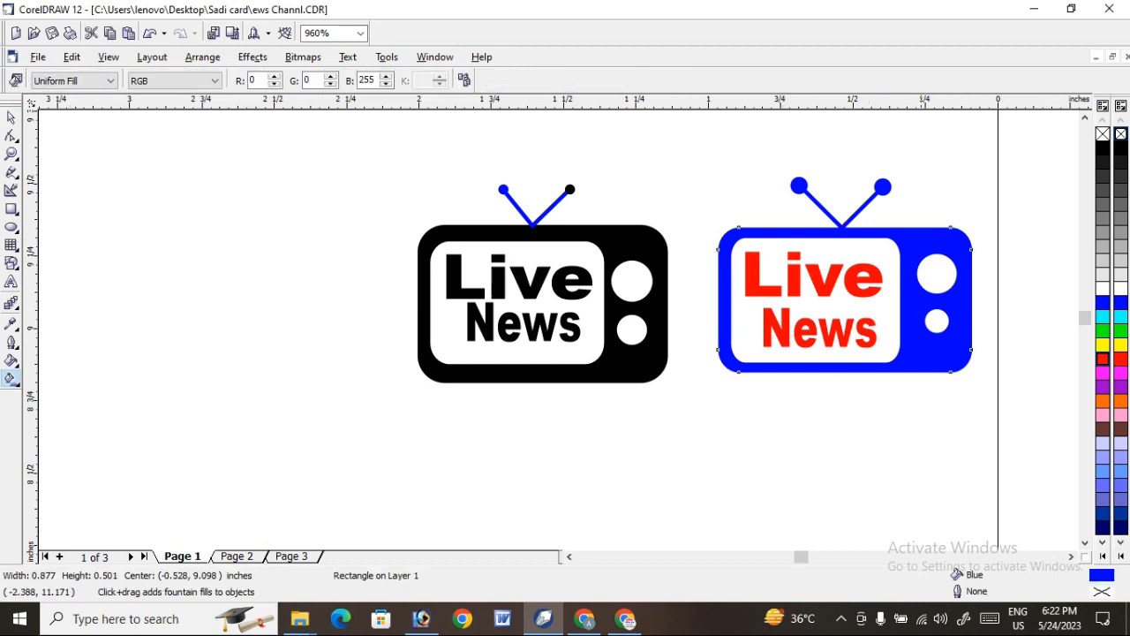
{"action": "left_click_drag", "start_coordinate": [920, 231], "coordinate": [899, 379]}
{"action": "left_click", "coordinate": [111, 81]}
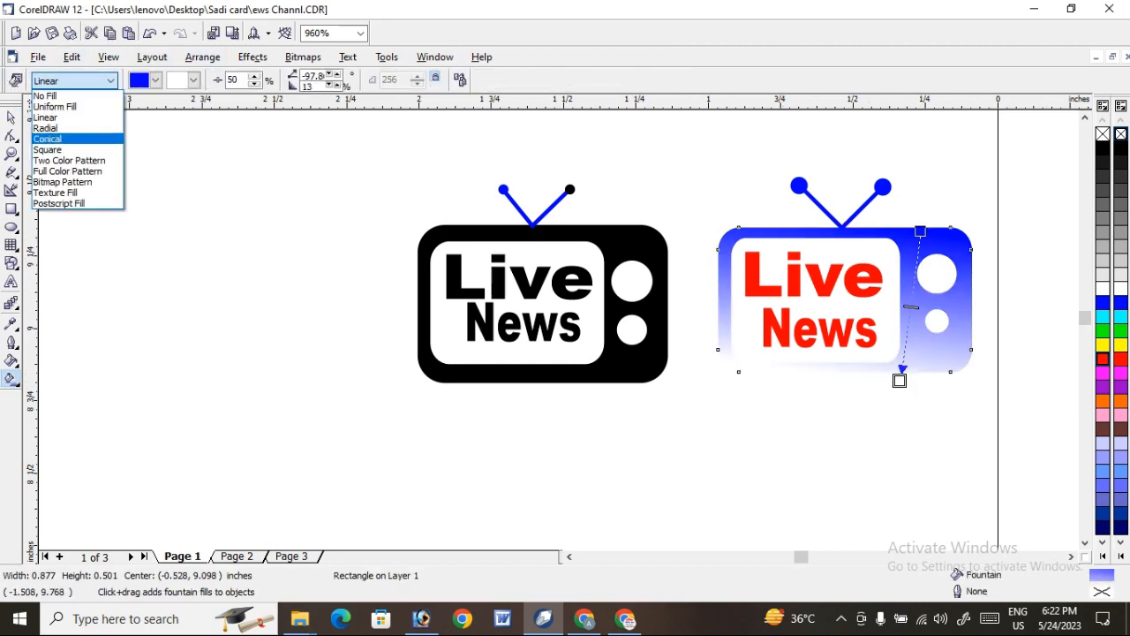
{"action": "left_click", "coordinate": [62, 127]}
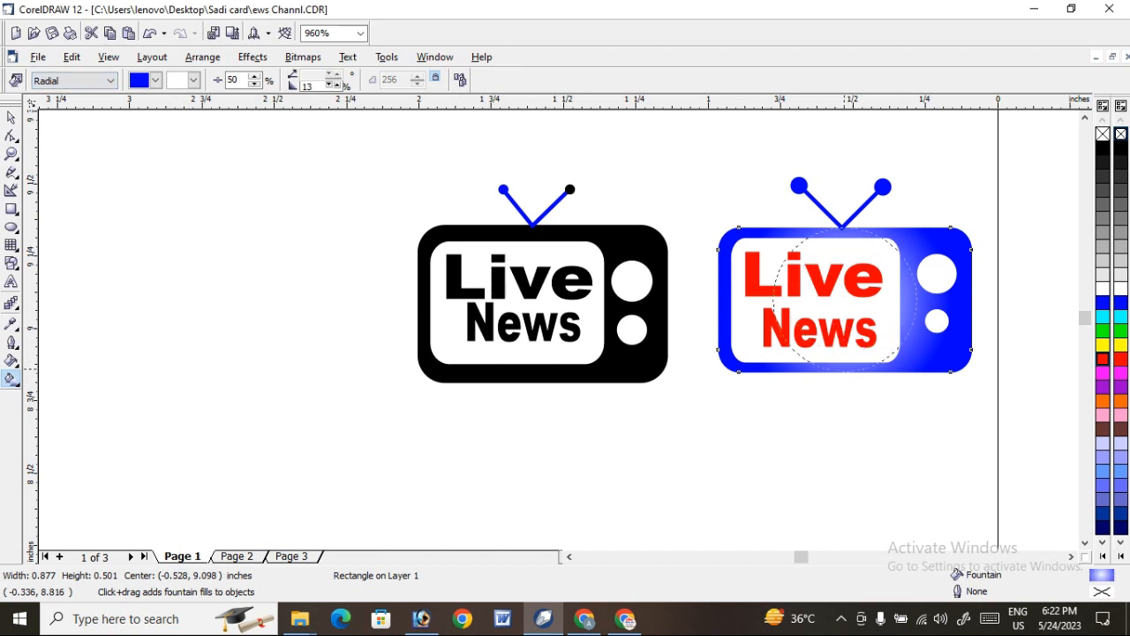
{"action": "left_click_drag", "start_coordinate": [837, 346], "coordinate": [886, 337]}
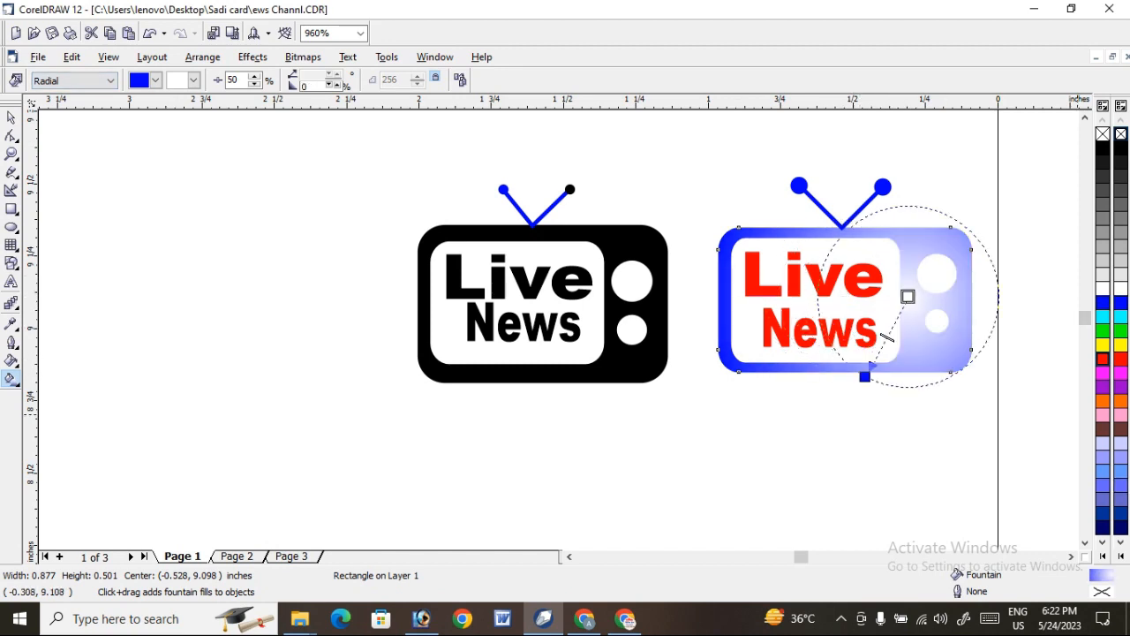
- Set the radial fill's centre colour to blue and its outer colour to dark navy, and adjust its centre and radius around the knobs
{"action": "left_click", "coordinate": [1103, 303]}
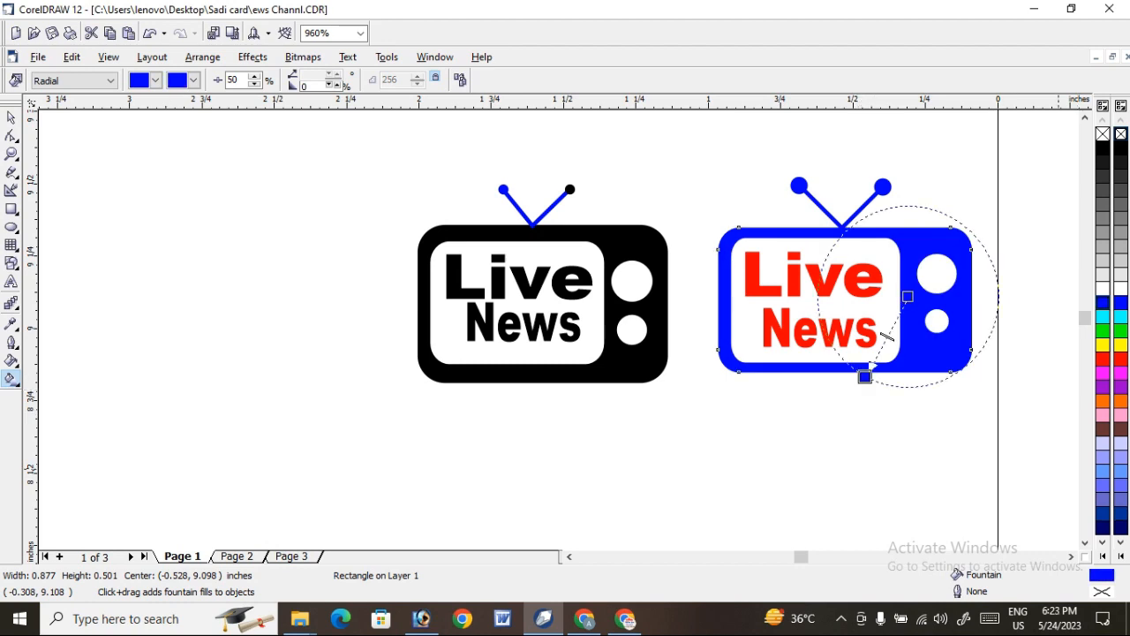
{"action": "left_click", "coordinate": [1103, 527]}
{"action": "left_click_drag", "start_coordinate": [868, 363], "coordinate": [896, 431]}
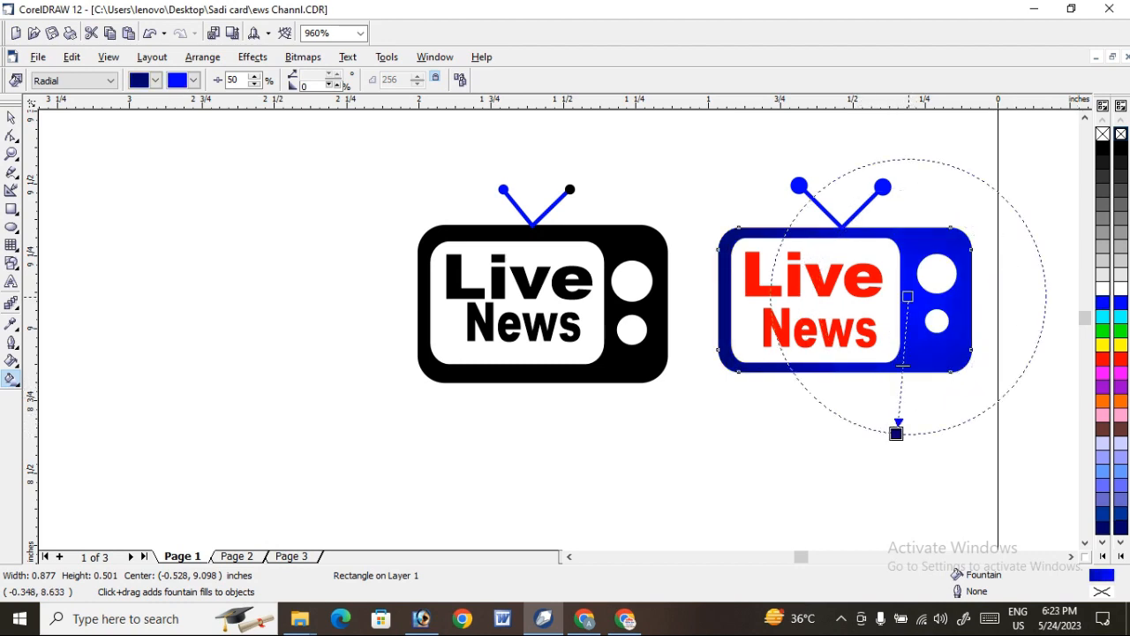
{"action": "left_click_drag", "start_coordinate": [915, 273], "coordinate": [942, 298]}
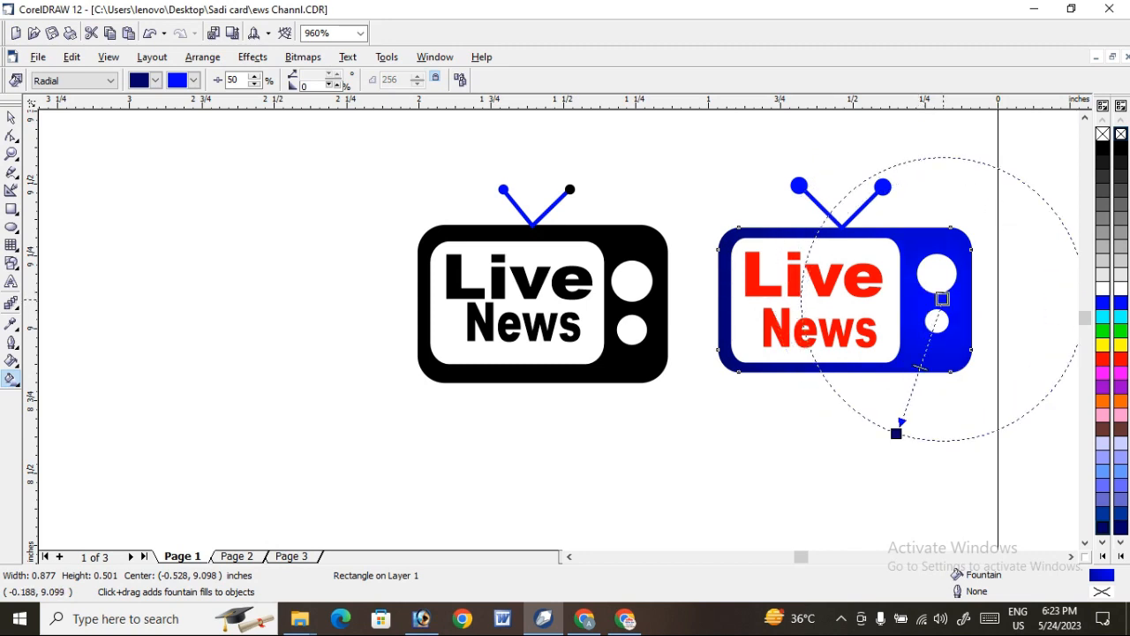
{"action": "left_click_drag", "start_coordinate": [896, 432], "coordinate": [900, 385]}
{"action": "left_click_drag", "start_coordinate": [942, 298], "coordinate": [920, 292]}
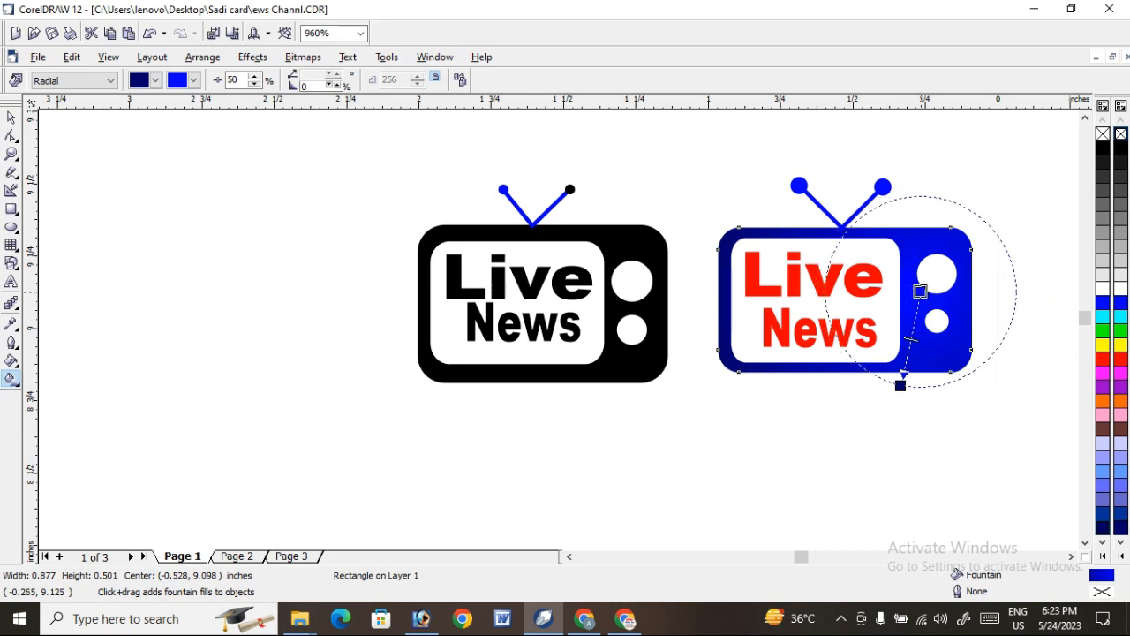
{"action": "key", "text": "Escape"}
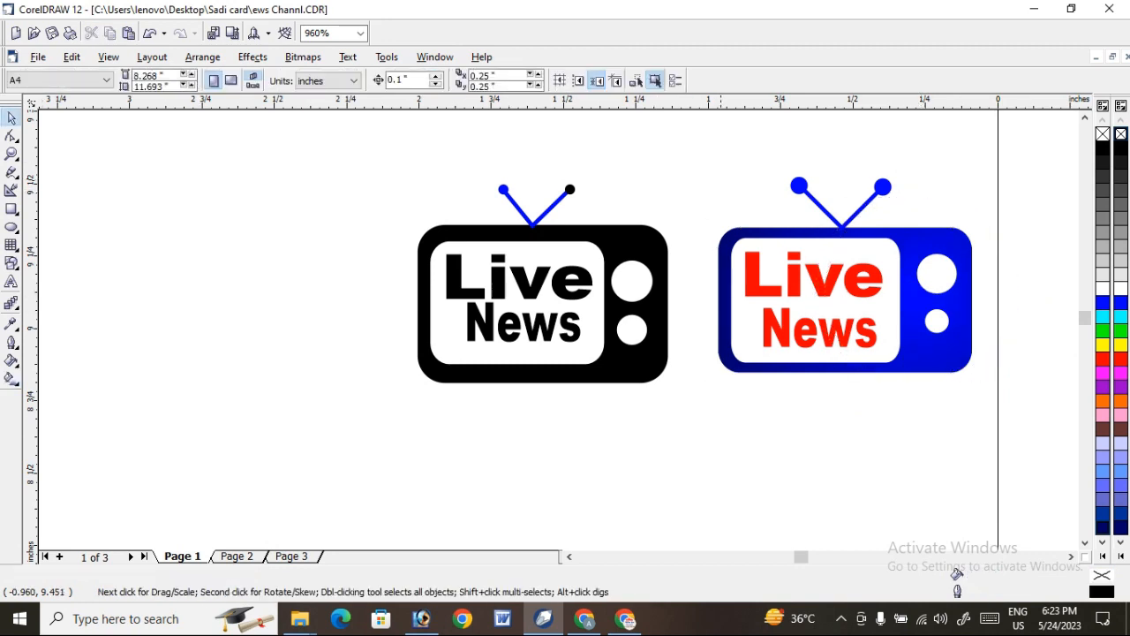
- Group all the objects of the blue Live News TV logo
{"action": "scroll", "coordinate": [754, 168], "scroll_direction": "down", "scroll_amount": 1}
{"action": "left_click_drag", "start_coordinate": [703, 150], "coordinate": [989, 415]}
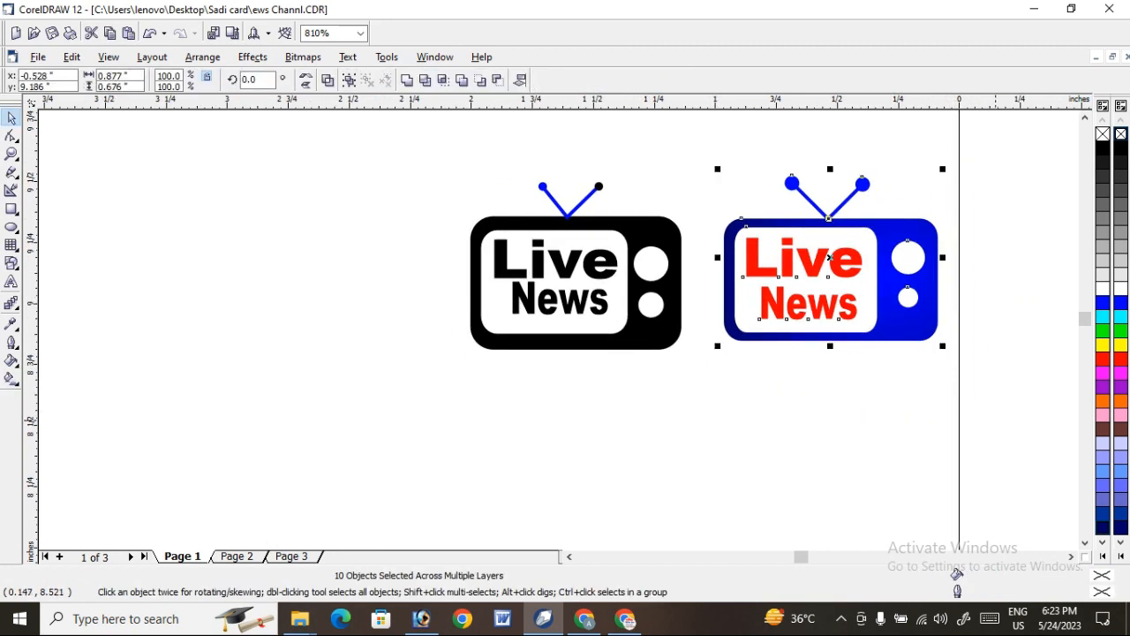
{"action": "key", "text": "ctrl+g"}
- Move the grouped blue TV logo up into the banner's lower right corner, below the microphone
{"action": "left_click", "coordinate": [1085, 118]}
{"action": "left_click", "coordinate": [1085, 117]}
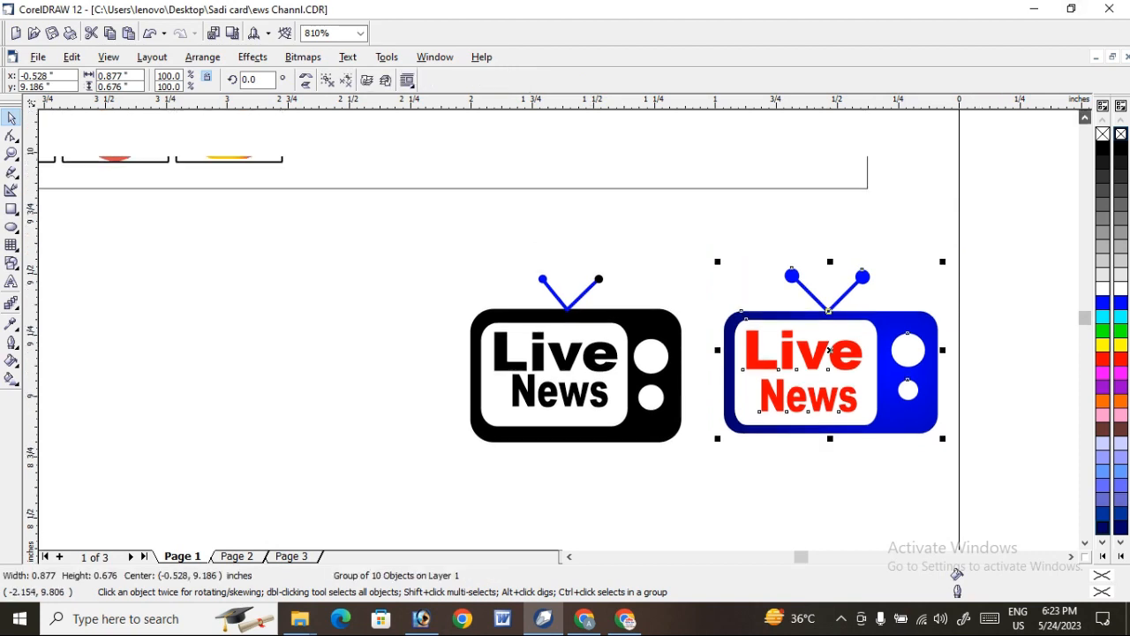
{"action": "left_click", "coordinate": [1084, 117]}
{"action": "left_click_drag", "start_coordinate": [880, 414], "coordinate": [804, 225]}
{"action": "scroll", "coordinate": [816, 203], "scroll_direction": "up", "scroll_amount": 4}
{"action": "scroll", "coordinate": [753, 390], "scroll_direction": "down", "scroll_amount": 2}
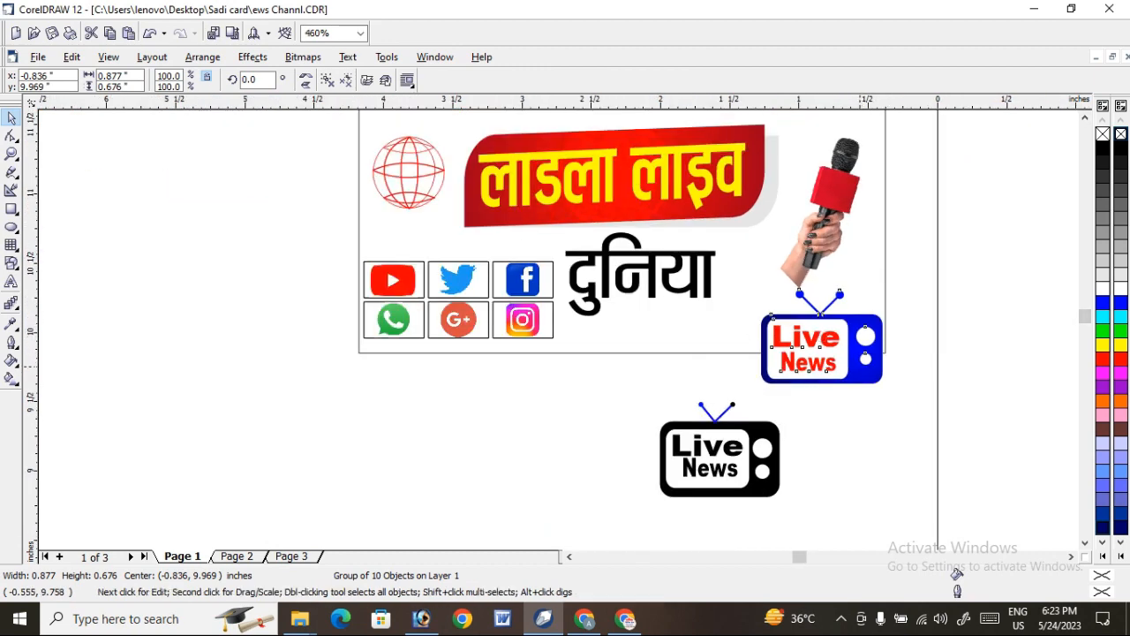
{"action": "left_click_drag", "start_coordinate": [860, 365], "coordinate": [840, 329]}
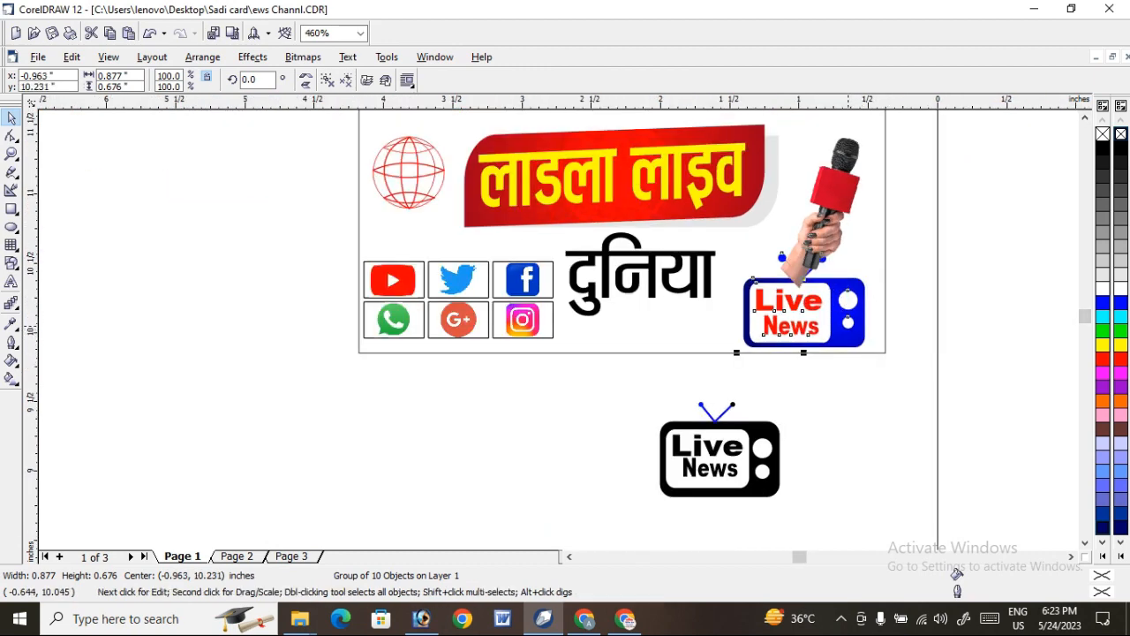
- Reposition the blue TV logo so that its upper part overlaps the hand holding the microphone
{"action": "key", "text": "Escape"}
{"action": "left_click", "coordinate": [826, 239]}
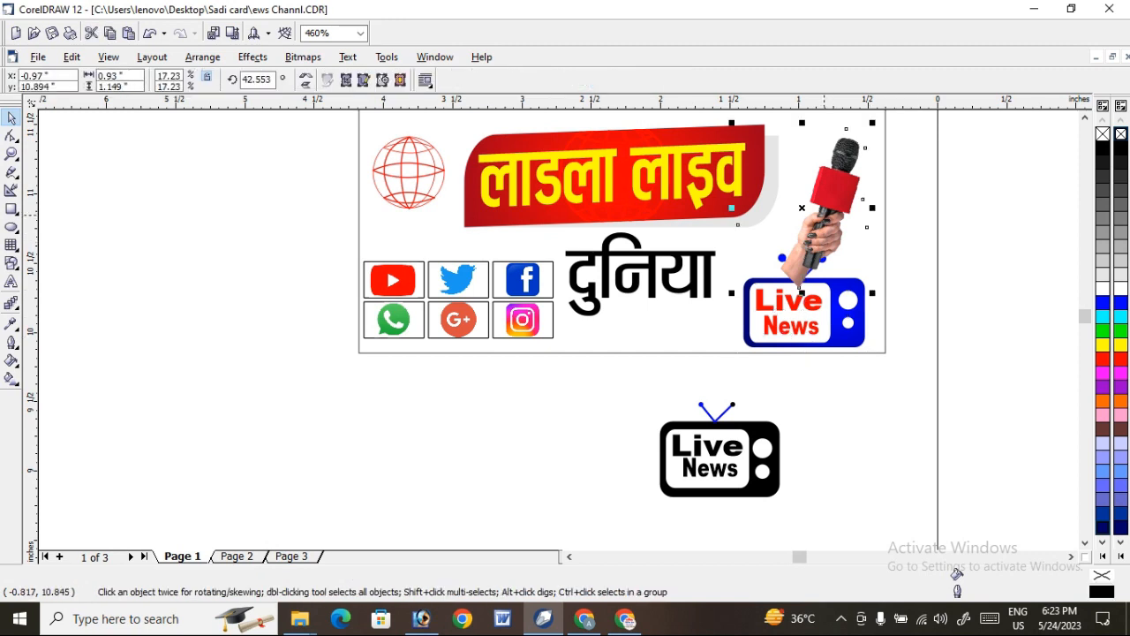
{"action": "left_click", "coordinate": [832, 308]}
{"action": "left_click_drag", "start_coordinate": [848, 317], "coordinate": [848, 286]}
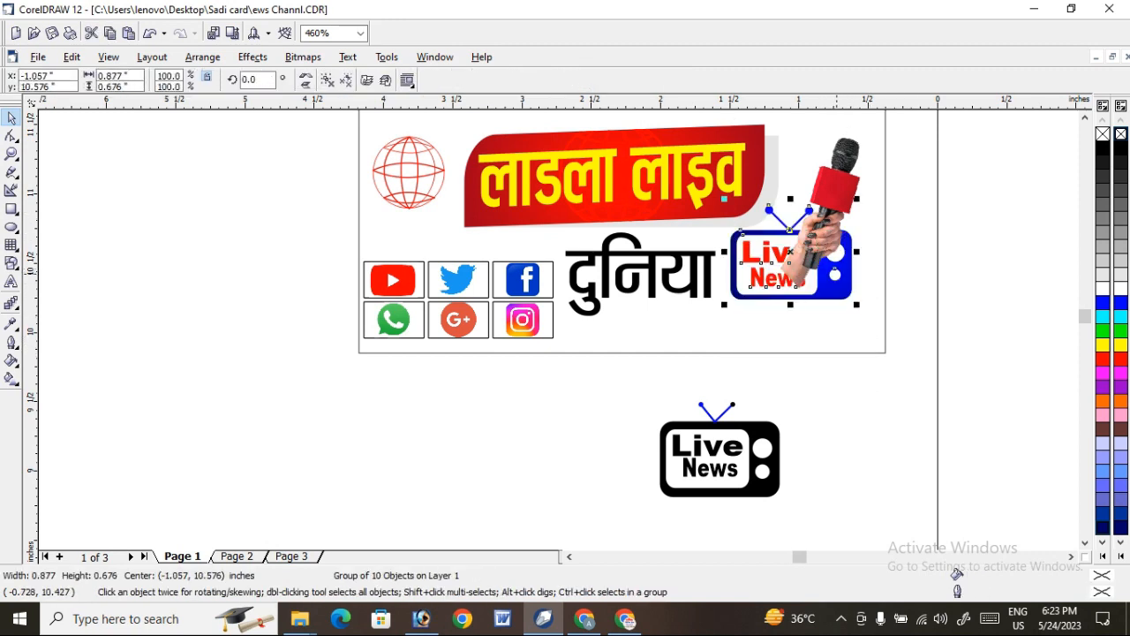
{"action": "left_click", "coordinate": [837, 187]}
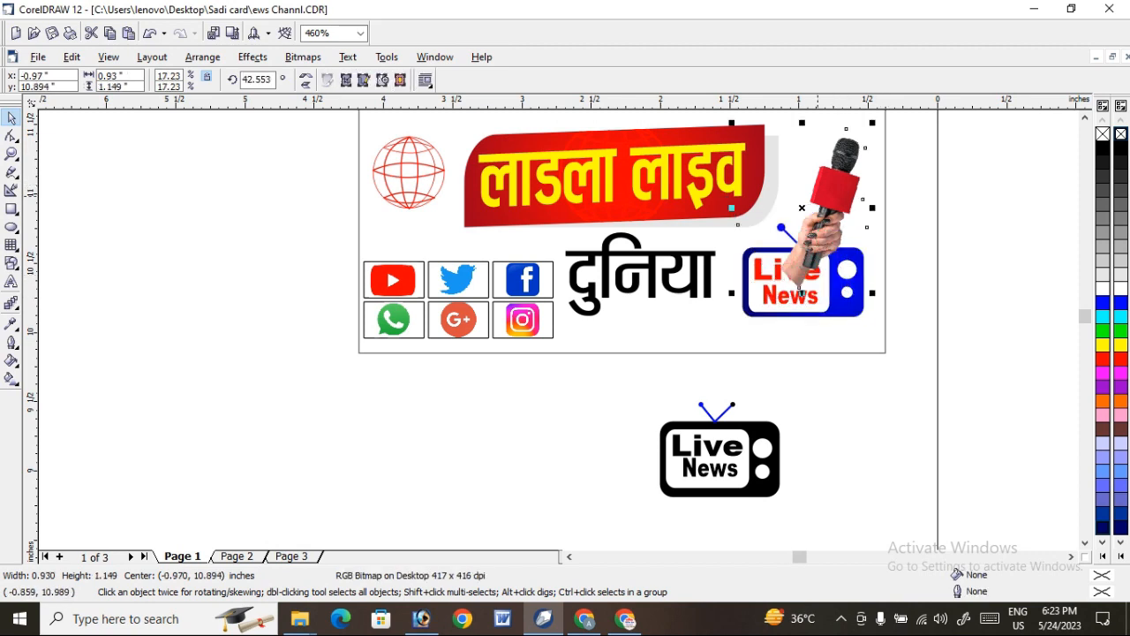
{"action": "left_click", "coordinate": [844, 295]}
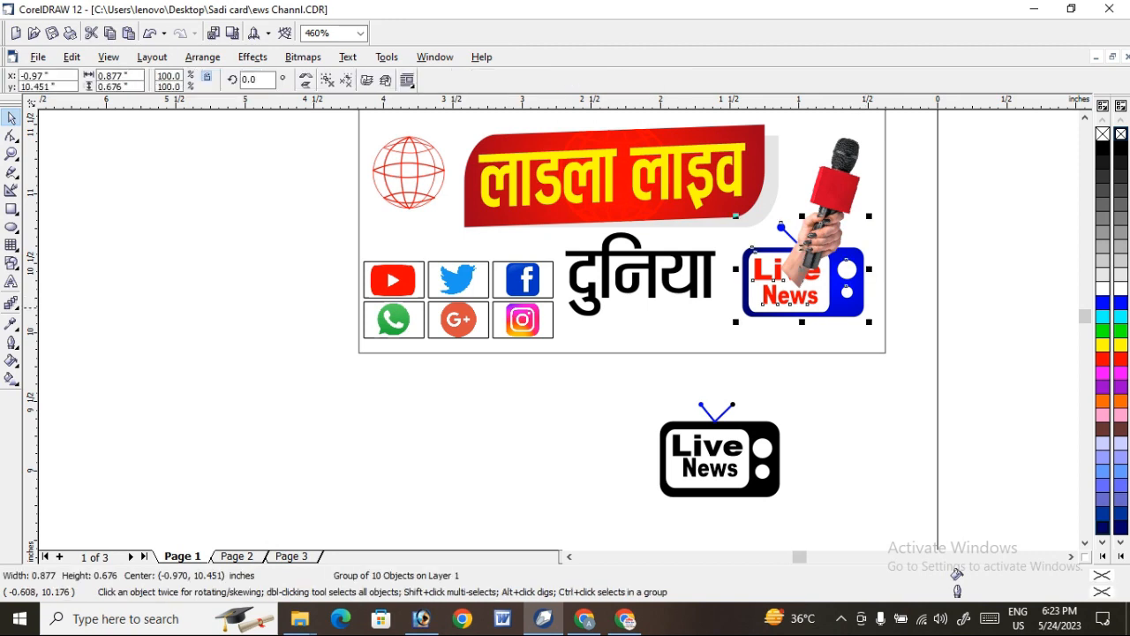
{"action": "left_click_drag", "start_coordinate": [843, 295], "coordinate": [851, 314]}
- Try to bring the grouped blue TV logo in front of the hand by ordering it to the front
{"action": "right_click", "coordinate": [847, 311]}
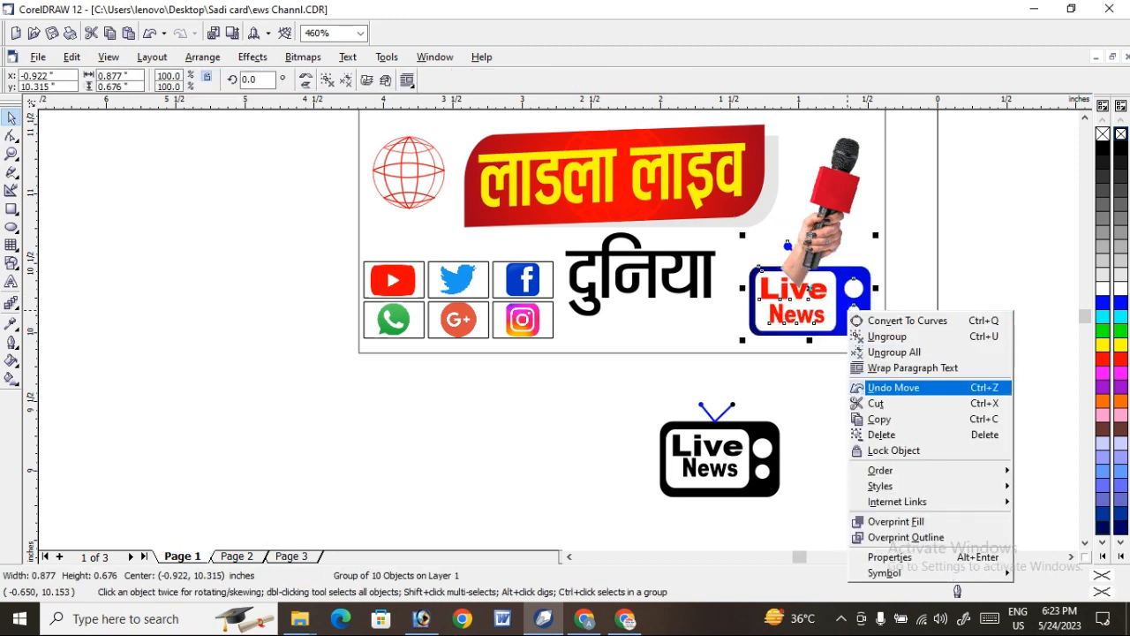
{"action": "mouse_move", "coordinate": [882, 470]}
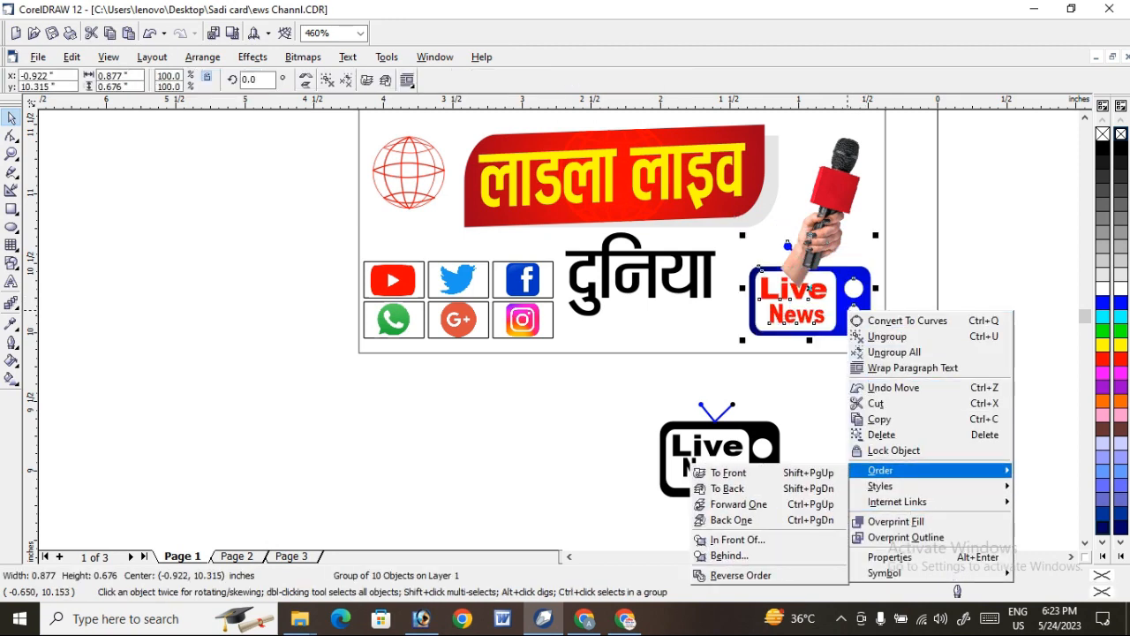
{"action": "left_click", "coordinate": [821, 474]}
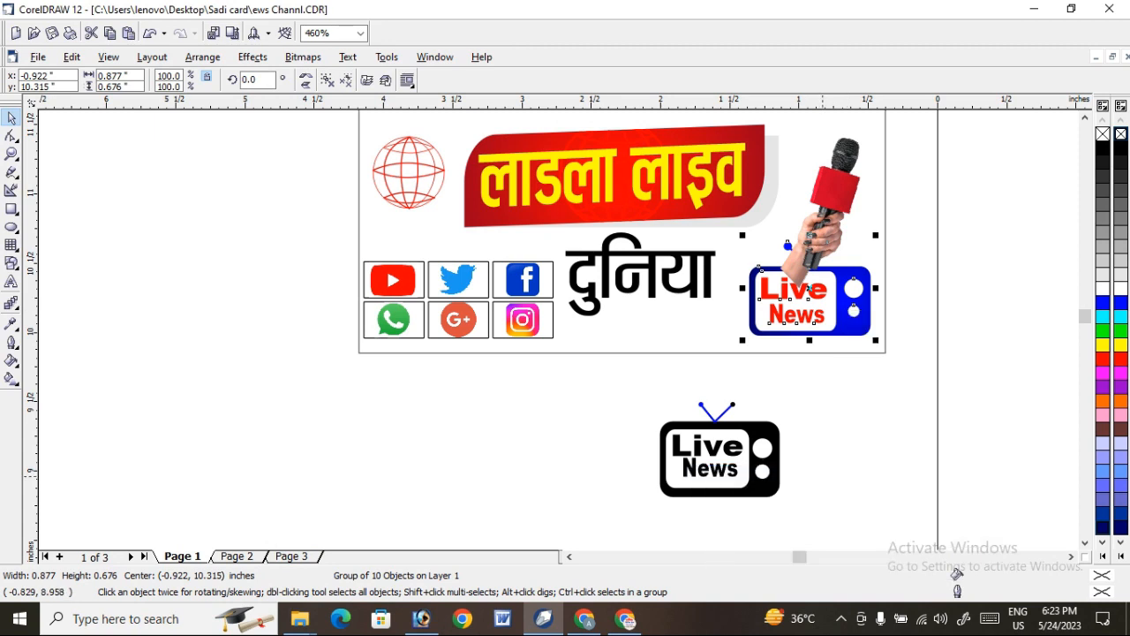
- Shift the microphone image slightly up and right, and move the blue TV logo down and left, clear of the hand
{"action": "left_click", "coordinate": [877, 323]}
{"action": "left_click", "coordinate": [848, 310]}
{"action": "left_click", "coordinate": [832, 210]}
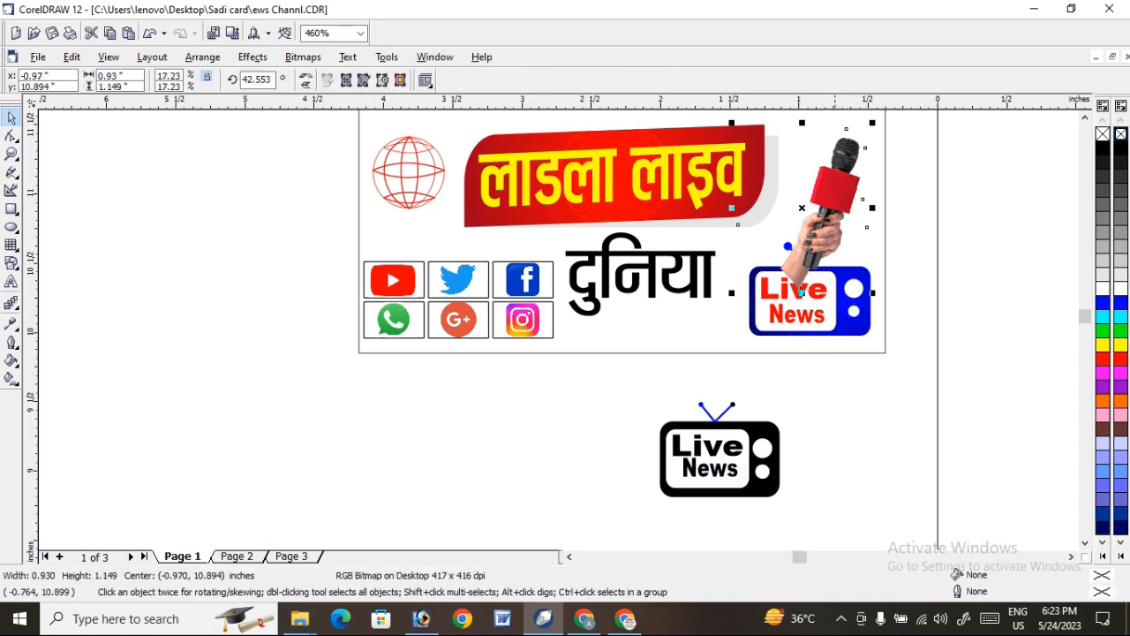
{"action": "left_click_drag", "start_coordinate": [832, 212], "coordinate": [843, 192]}
{"action": "left_click", "coordinate": [906, 311]}
{"action": "left_click", "coordinate": [837, 296]}
{"action": "left_click_drag", "start_coordinate": [837, 295], "coordinate": [814, 316]}
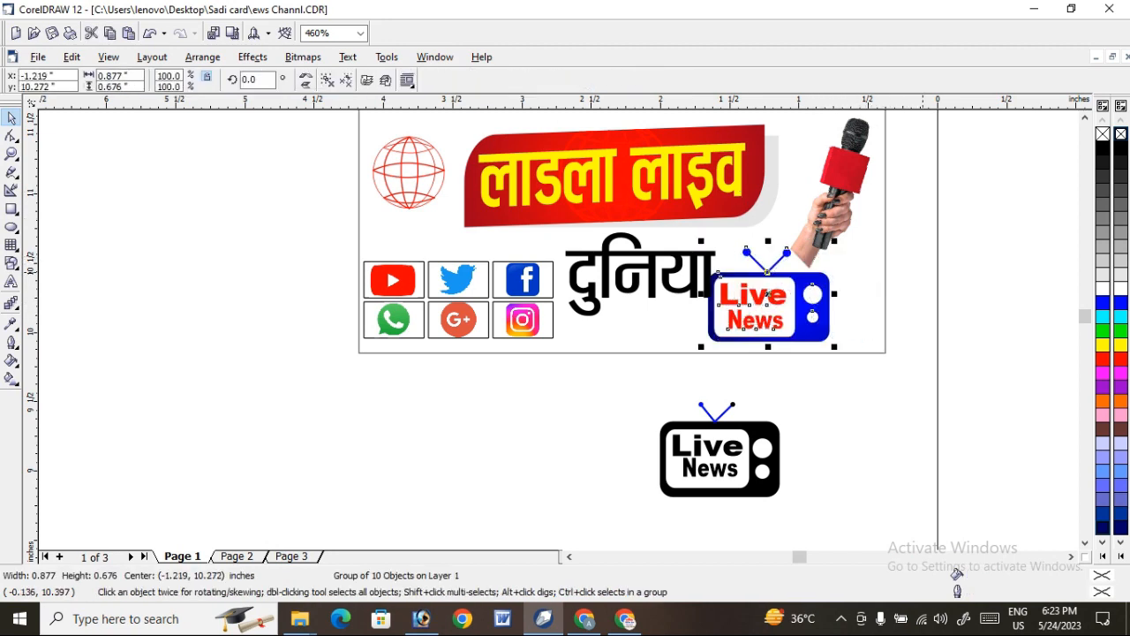
- Apply a linear transparency to the microphone image, running from the fingers down to the wrist so the cut edge fades out
{"action": "left_click", "coordinate": [916, 304]}
{"action": "left_click", "coordinate": [10, 154]}
{"action": "left_click_drag", "start_coordinate": [653, 140], "coordinate": [902, 273]}
{"action": "left_click_drag", "start_coordinate": [449, 319], "coordinate": [977, 493]}
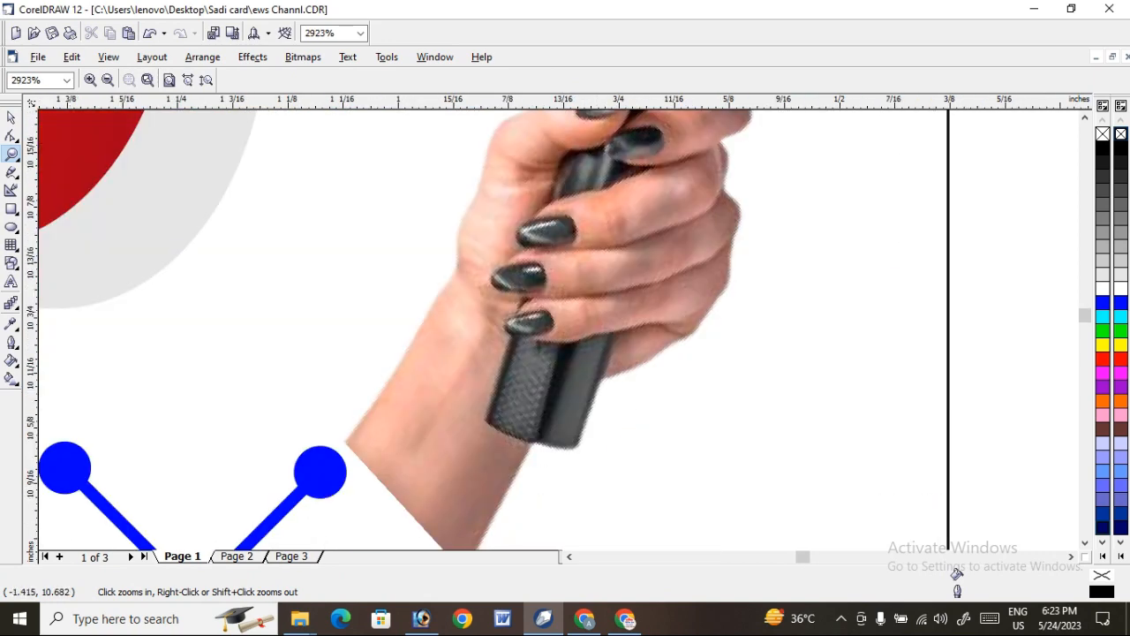
{"action": "left_click", "coordinate": [11, 303]}
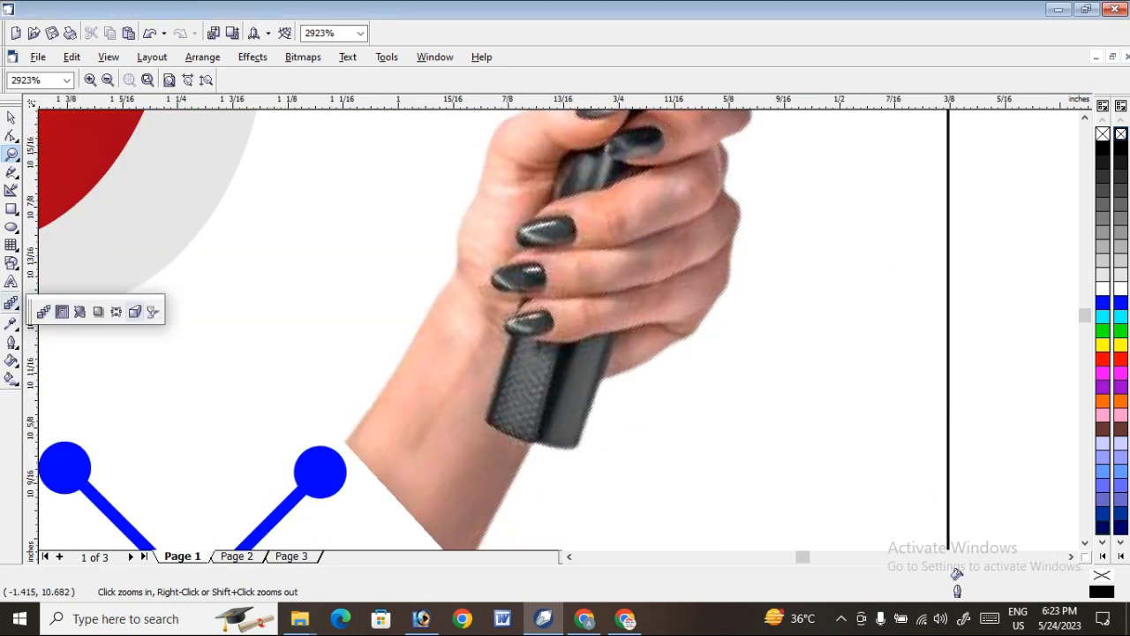
{"action": "left_click", "coordinate": [152, 311]}
{"action": "left_click_drag", "start_coordinate": [524, 287], "coordinate": [451, 458]}
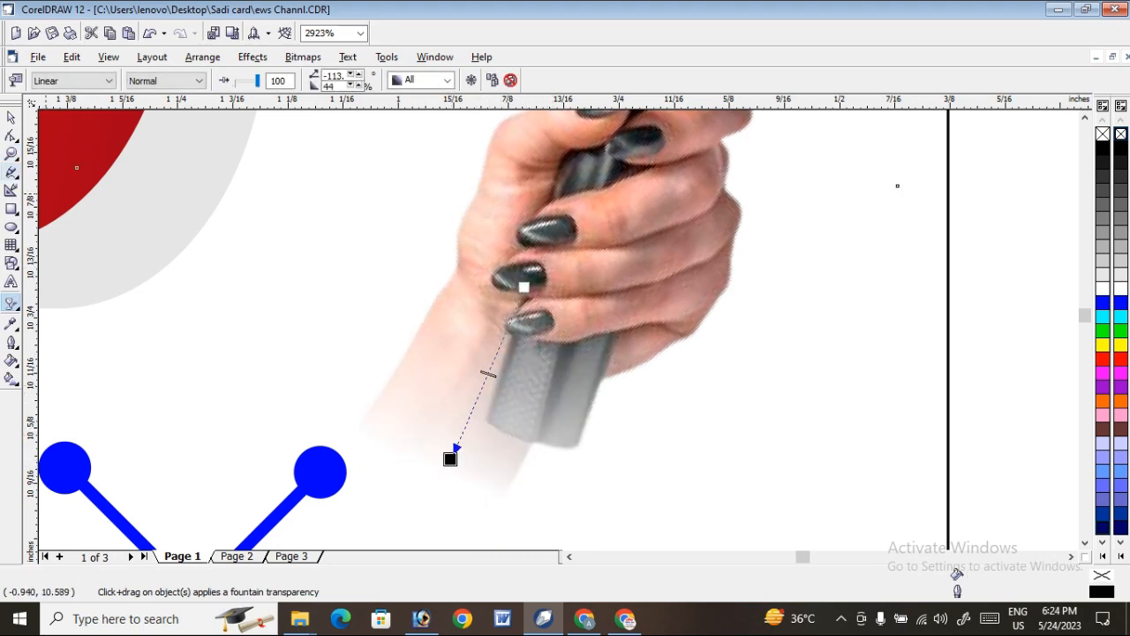
- Move the red headline shape and its yellow text slightly up within the banner
{"action": "left_click", "coordinate": [11, 153]}
{"action": "right_click", "coordinate": [747, 266]}
{"action": "right_click", "coordinate": [747, 266]}
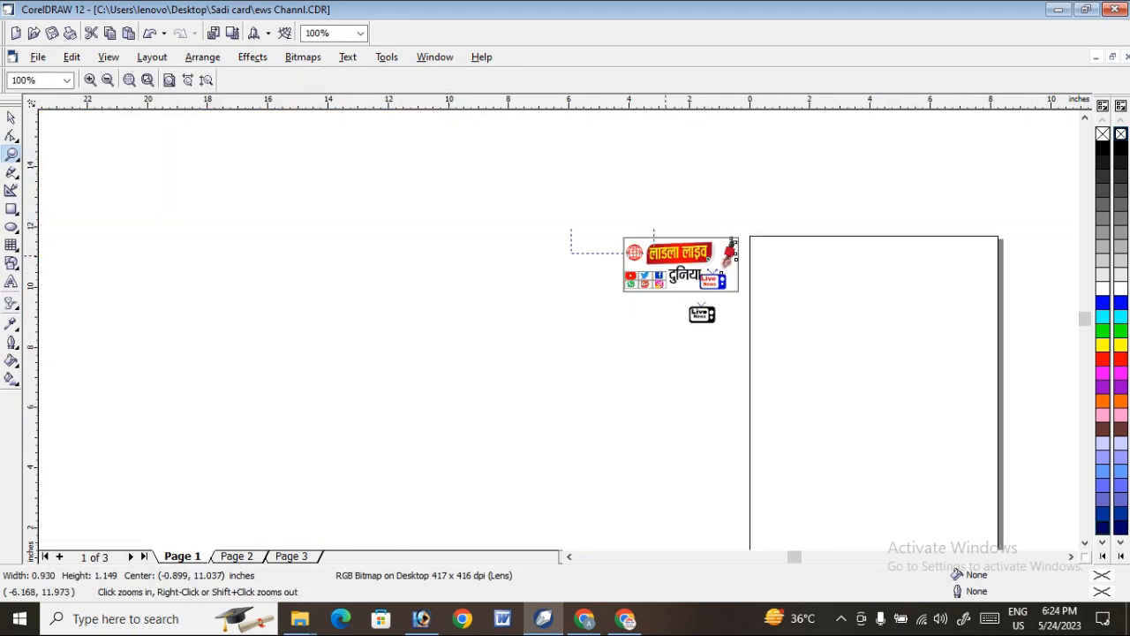
{"action": "left_click_drag", "start_coordinate": [665, 256], "coordinate": [766, 309]}
{"action": "left_click_drag", "start_coordinate": [302, 137], "coordinate": [1005, 482]}
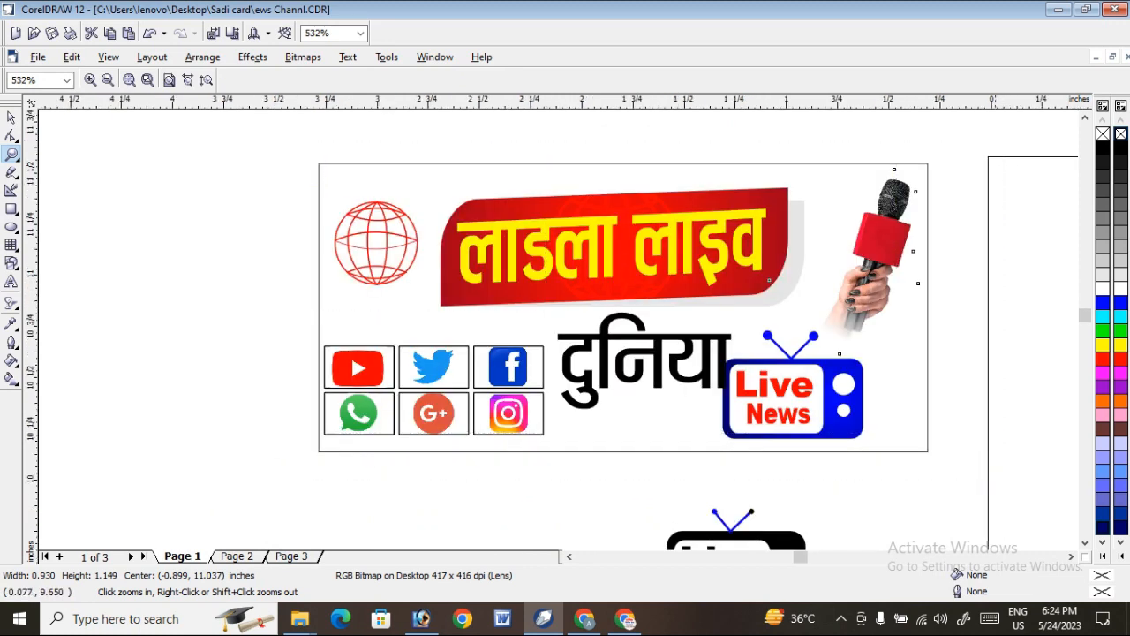
{"action": "key", "text": "space"}
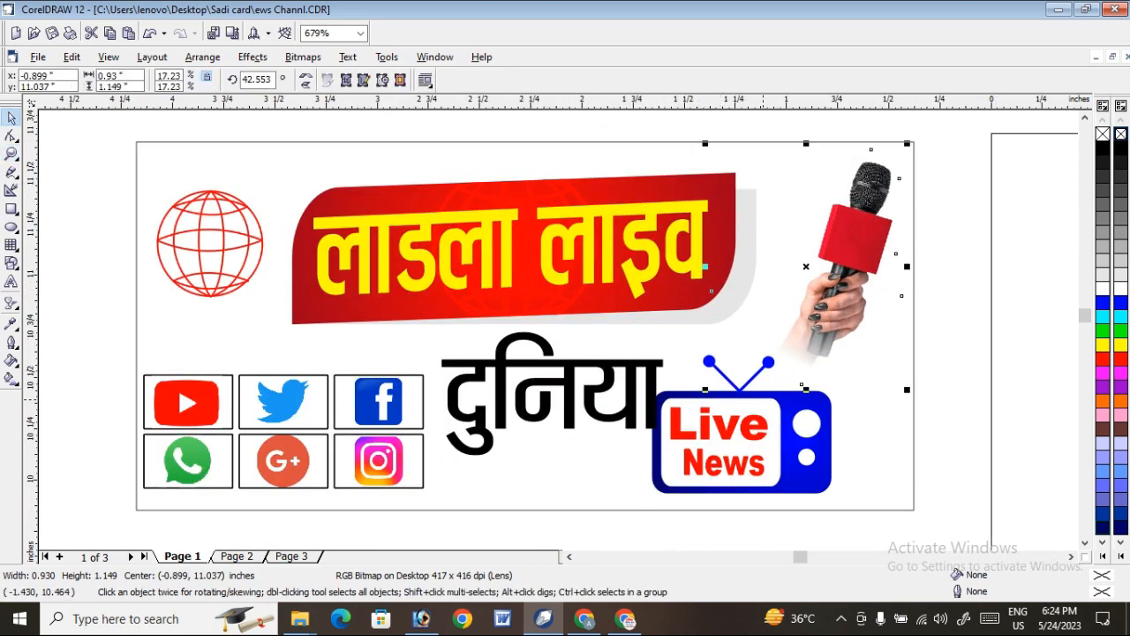
{"action": "left_click", "coordinate": [726, 122]}
{"action": "left_click_drag", "start_coordinate": [234, 126], "coordinate": [794, 345]}
{"action": "left_click_drag", "start_coordinate": [698, 282], "coordinate": [698, 264]}
{"action": "left_click", "coordinate": [811, 123]}
{"action": "left_click", "coordinate": [1085, 543]}
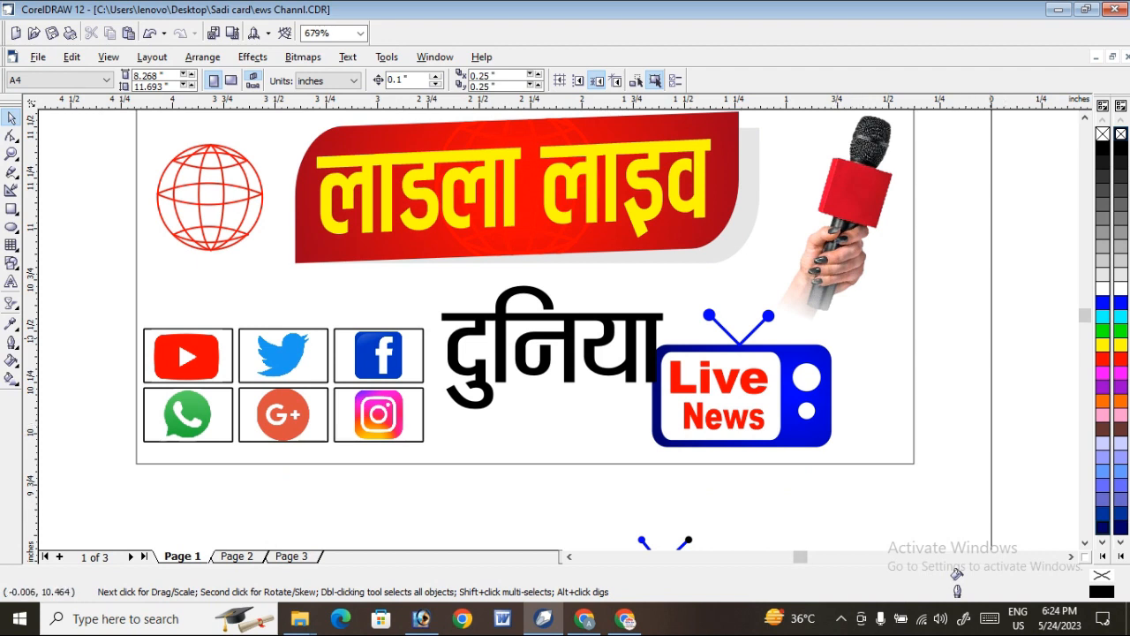
- Scale the blue TV logo down to about 0.83 by 0.641 inches and centre it beneath the microphone, clear of the Hindi word
{"action": "left_click_drag", "start_coordinate": [740, 375], "coordinate": [786, 369]}
{"action": "left_click_drag", "start_coordinate": [882, 297], "coordinate": [872, 304]}
{"action": "left_click_drag", "start_coordinate": [810, 371], "coordinate": [822, 372]}
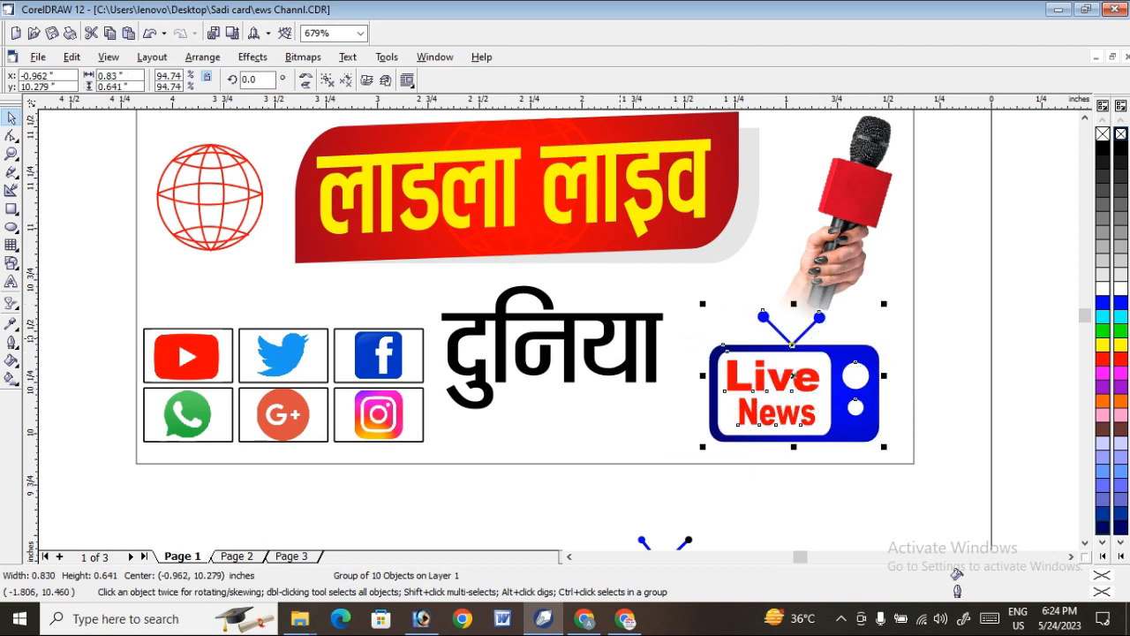
- Move the word दुनिया slightly up and right below the headline and fill it with magenta
{"action": "left_click_drag", "start_coordinate": [625, 345], "coordinate": [634, 332]}
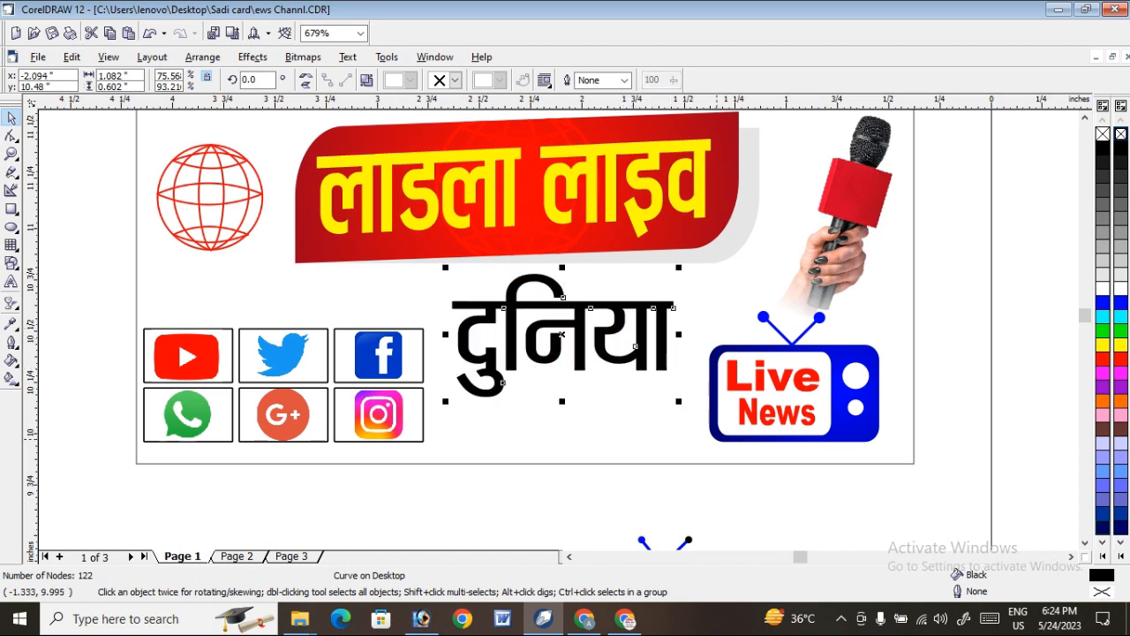
{"action": "left_click", "coordinate": [1103, 372]}
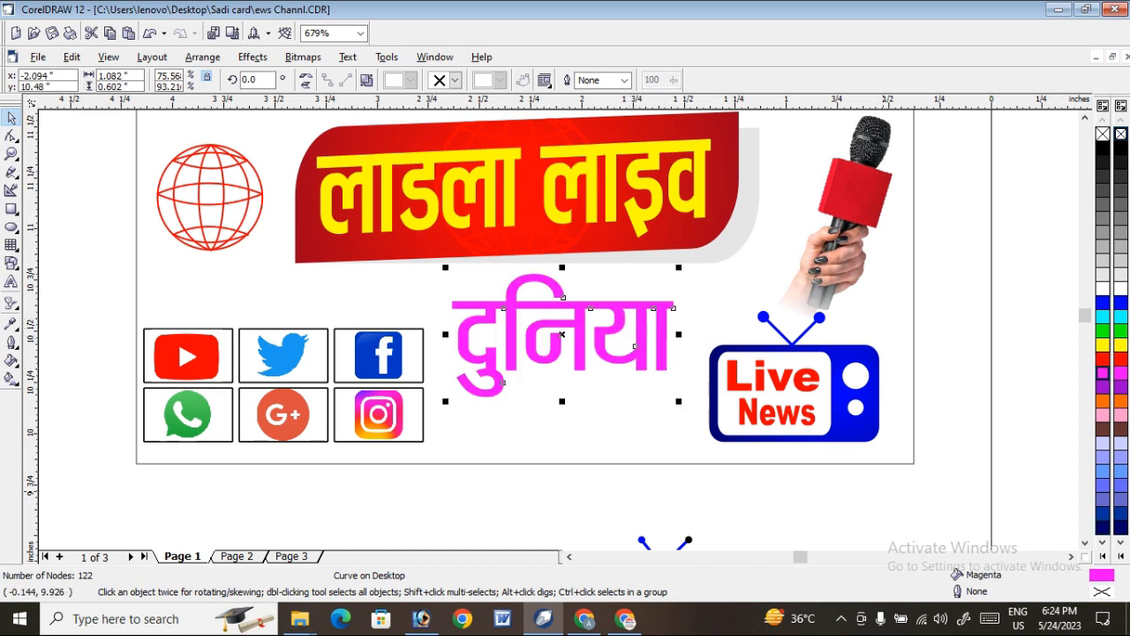
{"action": "left_click", "coordinate": [573, 497]}
{"action": "scroll", "coordinate": [625, 307], "scroll_direction": "down", "scroll_amount": 1}
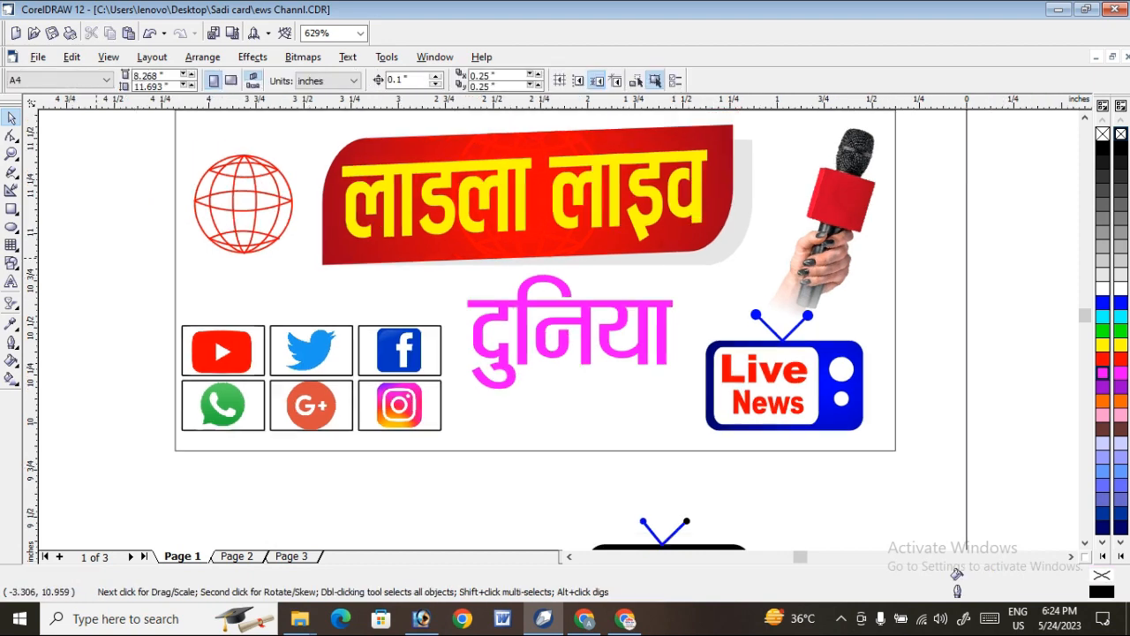
{"action": "scroll", "coordinate": [516, 460], "scroll_direction": "down", "scroll_amount": 1}
- Draw a thin rectangle about 0.878 by 0.066 inches above the social media icons, filled red with no outline
{"action": "left_click", "coordinate": [597, 447]}
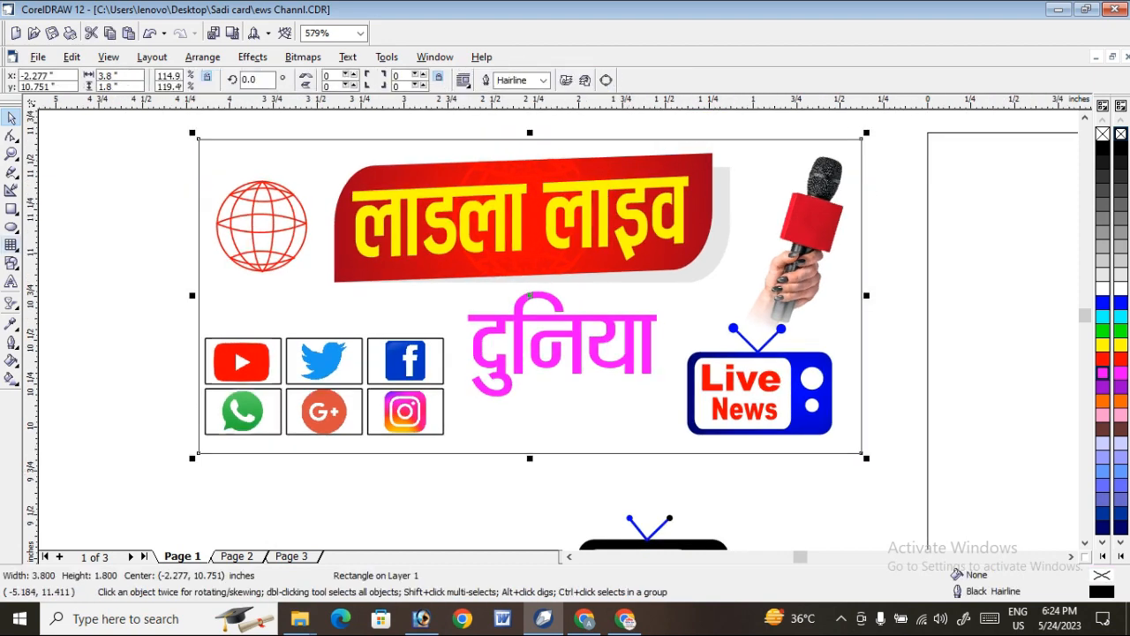
{"action": "left_click", "coordinate": [12, 209]}
{"action": "left_click_drag", "start_coordinate": [283, 304], "coordinate": [435, 316]}
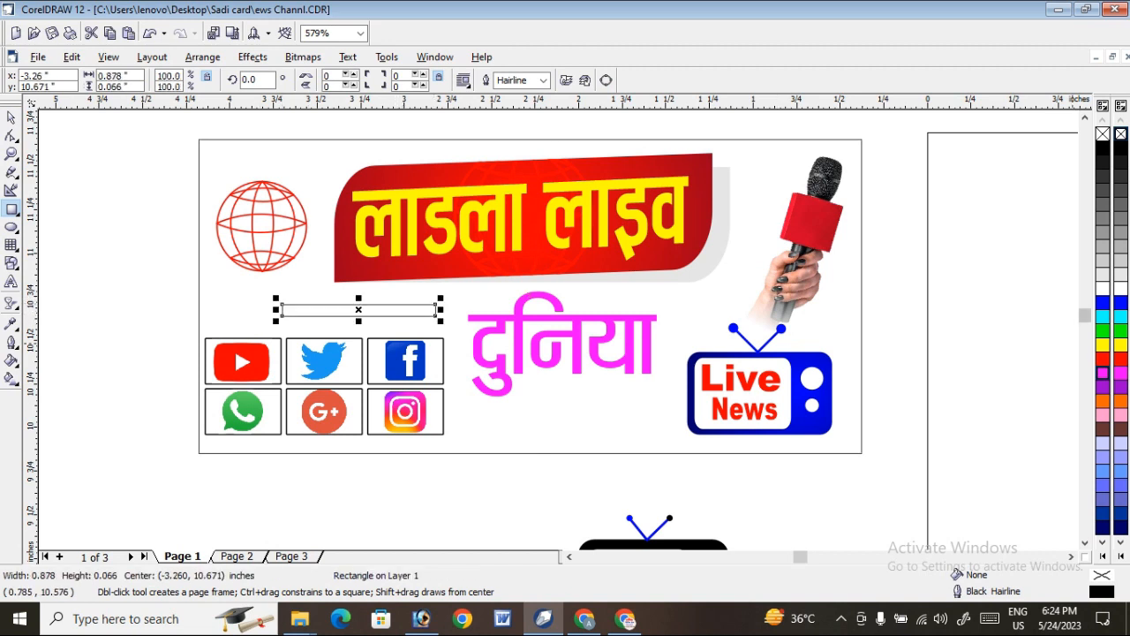
{"action": "left_click", "coordinate": [1102, 359]}
{"action": "right_click", "coordinate": [1102, 133]}
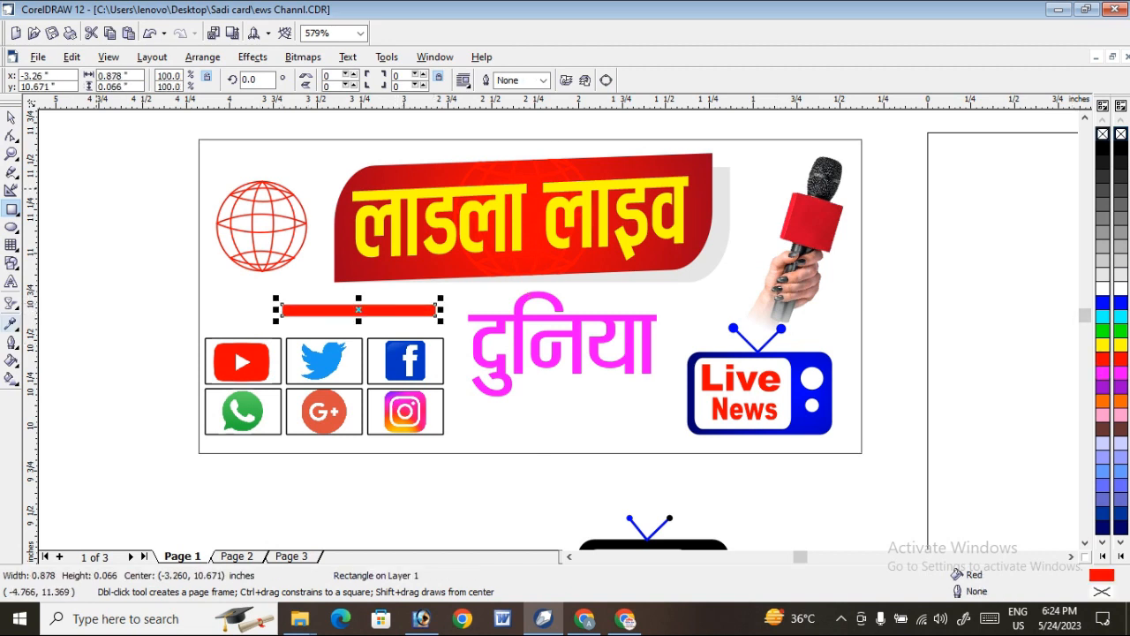
- Fade one end of the red bar with a linear transparency and make a horizontally mirrored copy of it
{"action": "left_click", "coordinate": [11, 302]}
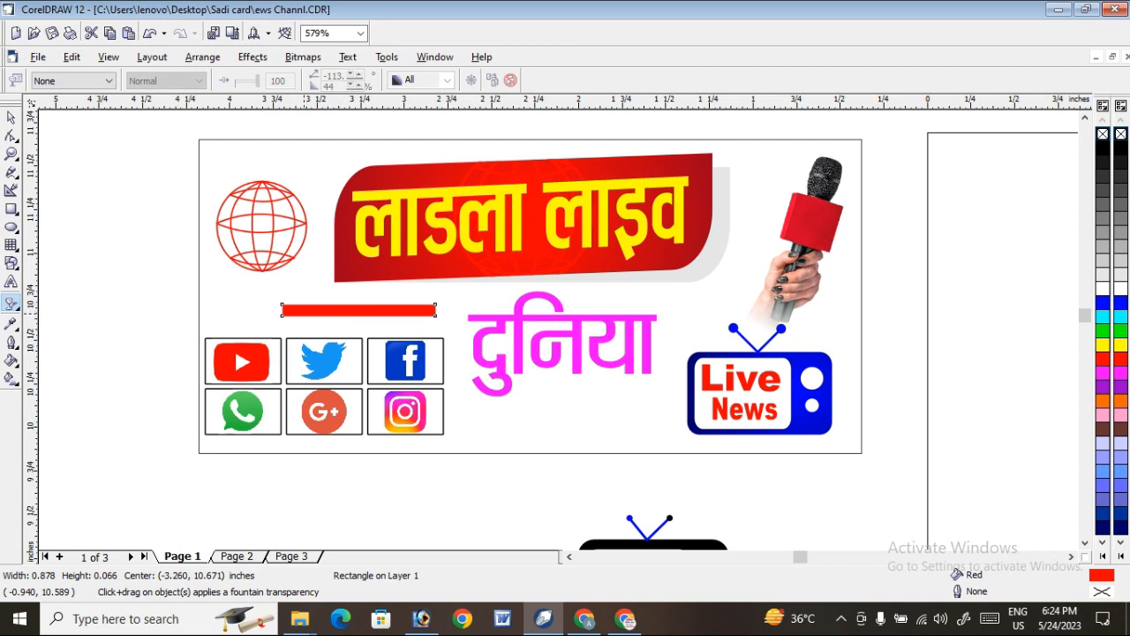
{"action": "left_click_drag", "start_coordinate": [343, 314], "coordinate": [287, 325]}
{"action": "left_click", "coordinate": [11, 117]}
{"action": "right_click", "coordinate": [287, 326]}
{"action": "left_click", "coordinate": [305, 76]}
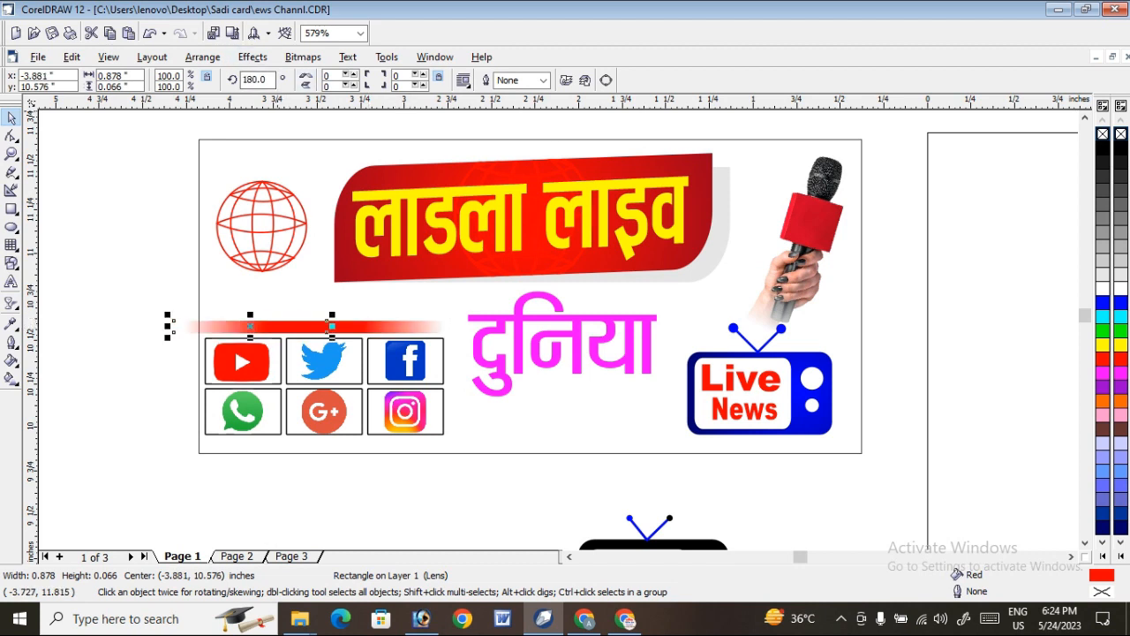
- Join the two red bars into one strip fading at both ends above the social icons, and group them
{"action": "left_click_drag", "start_coordinate": [126, 303], "coordinate": [439, 325]}
{"action": "left_click_drag", "start_coordinate": [401, 325], "coordinate": [442, 327]}
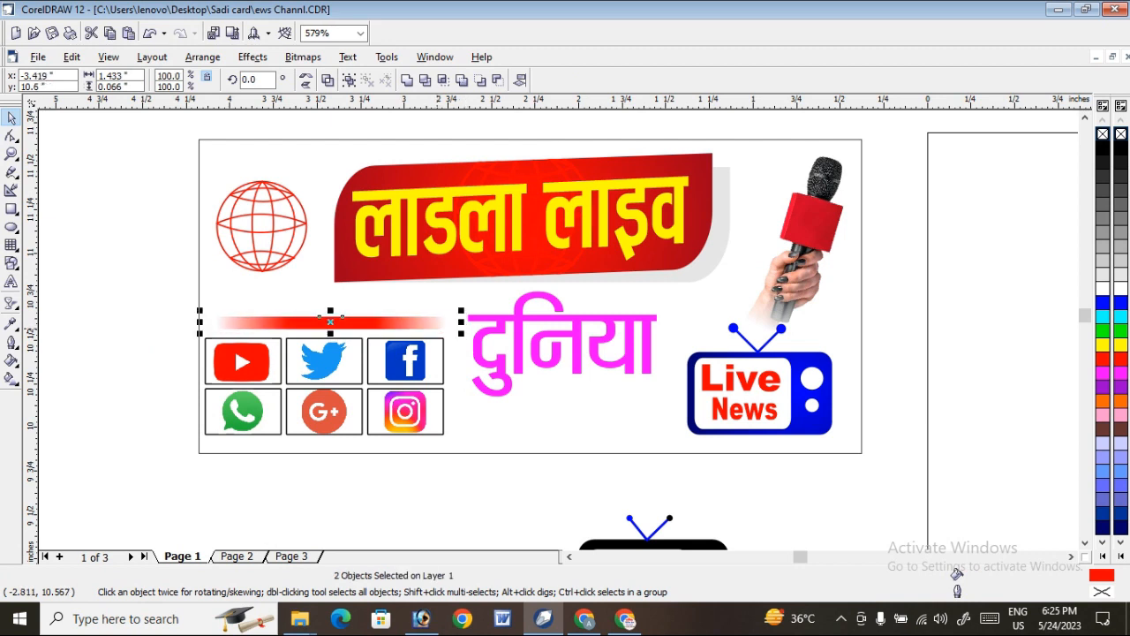
{"action": "key", "text": "ctrl+g"}
- Place a copy of the faded red strip below the social icons and align both strips on their vertical centres
{"action": "left_click_drag", "start_coordinate": [111, 328], "coordinate": [493, 447]}
{"action": "left_click_drag", "start_coordinate": [345, 319], "coordinate": [330, 444]}
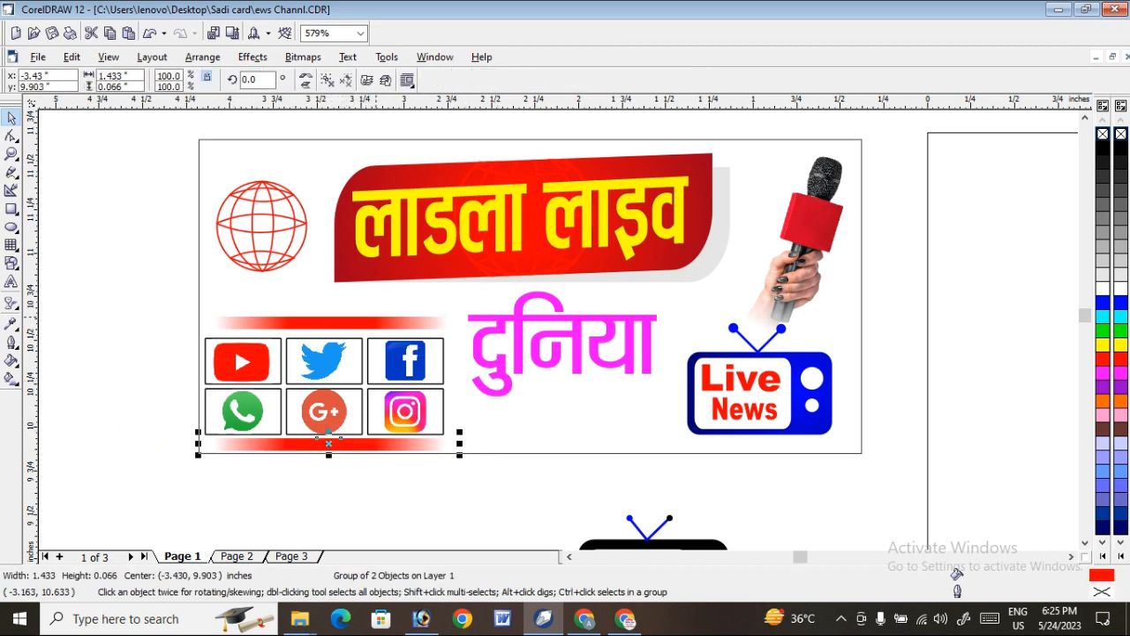
{"action": "left_click", "coordinate": [375, 320], "text": "shift"}
{"action": "key", "text": "t"}
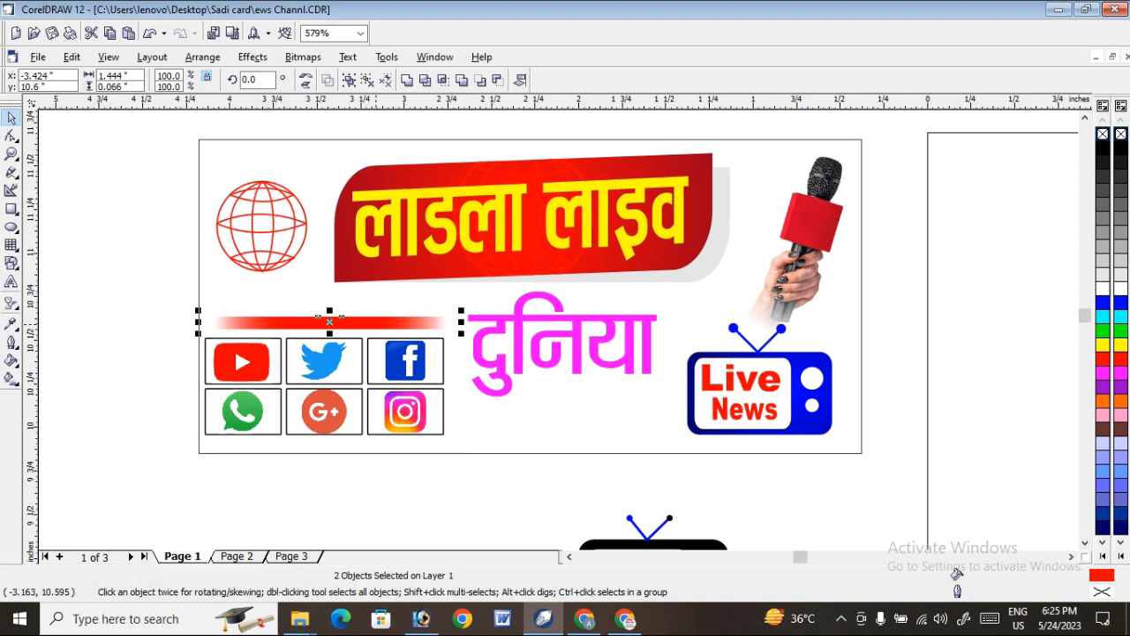
{"action": "key", "text": "ctrl+z"}
{"action": "key", "text": "c"}
{"action": "left_click_drag", "start_coordinate": [134, 330], "coordinate": [496, 452]}
{"action": "key", "text": "Up"}
{"action": "key", "text": "Down"}
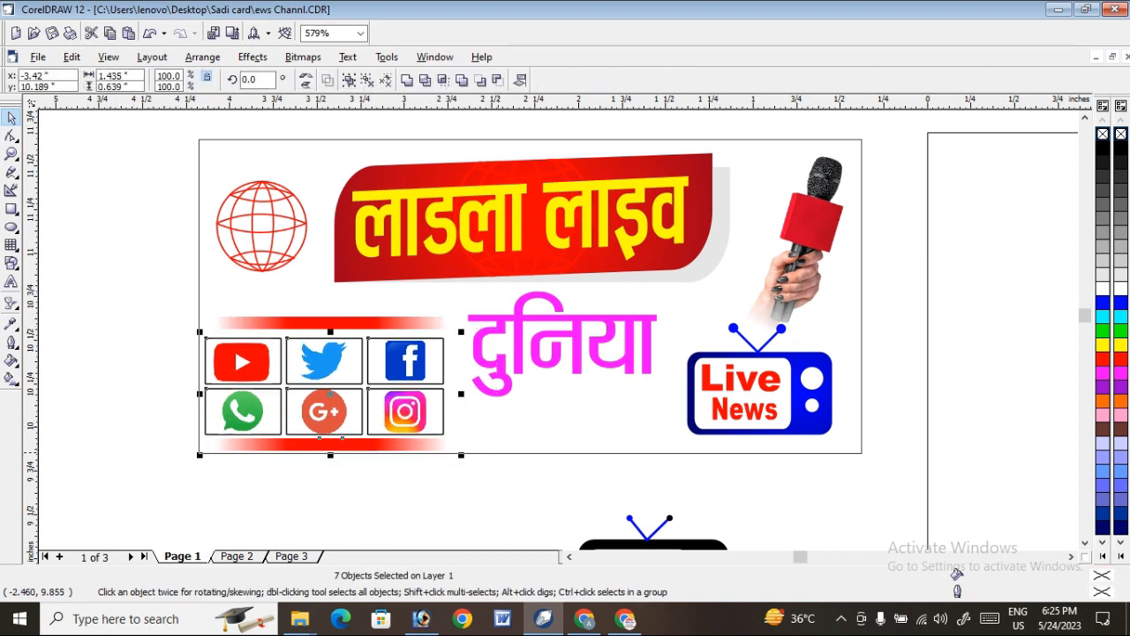
{"action": "key", "text": "Up"}
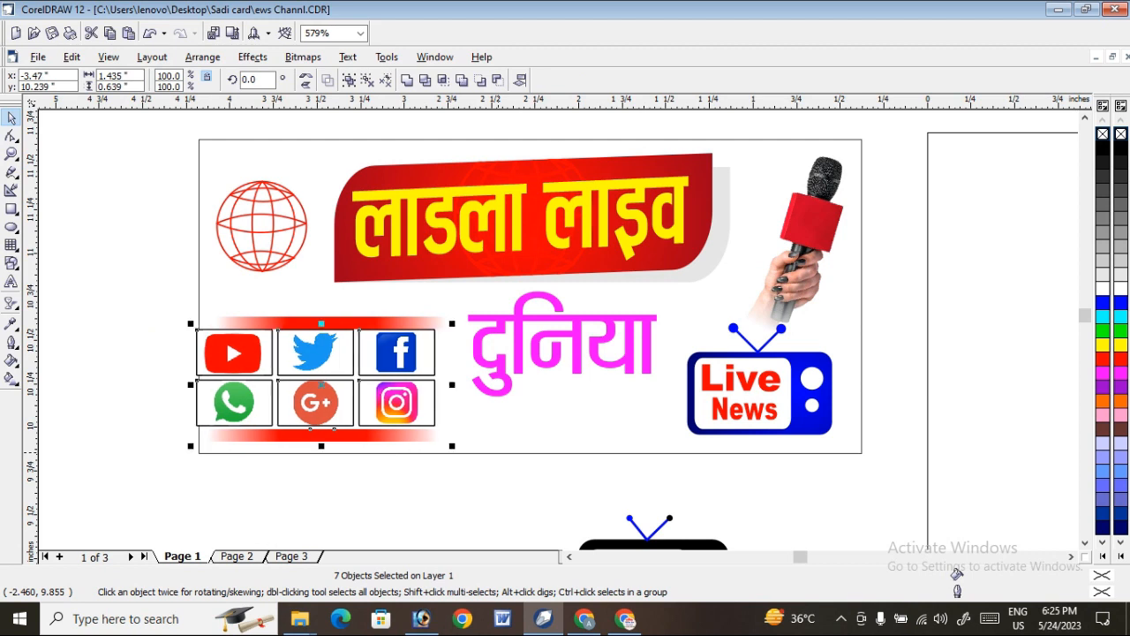
{"action": "key", "text": "Down"}
- Reposition the six social media icon boxes so they sit evenly between the two red strips
{"action": "left_click_drag", "start_coordinate": [160, 333], "coordinate": [469, 438]}
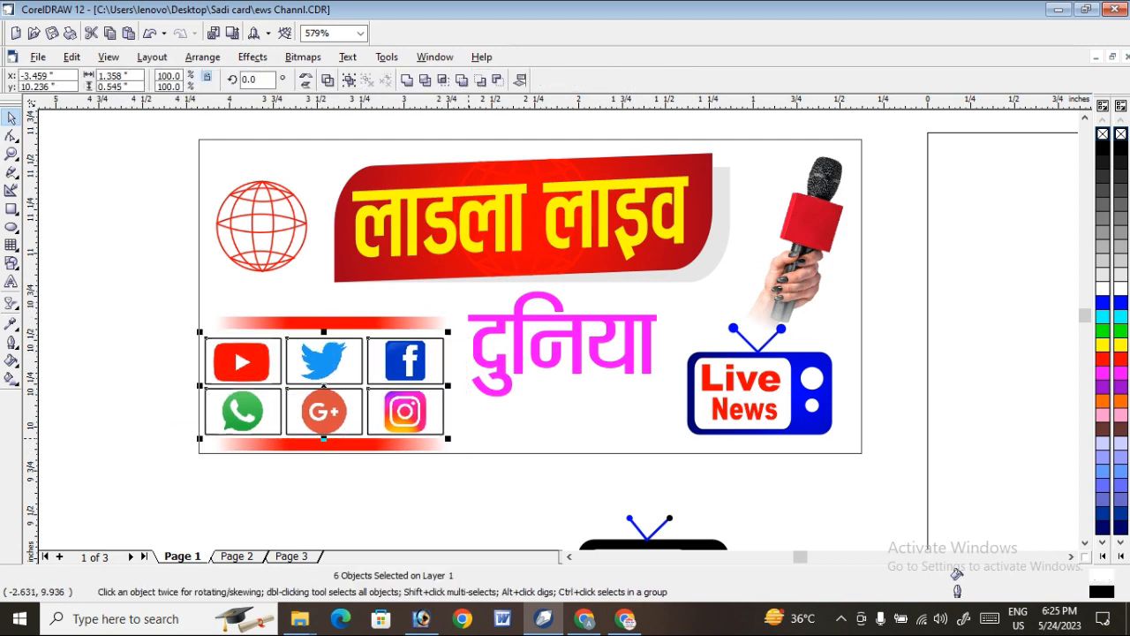
{"action": "key", "text": "Up"}
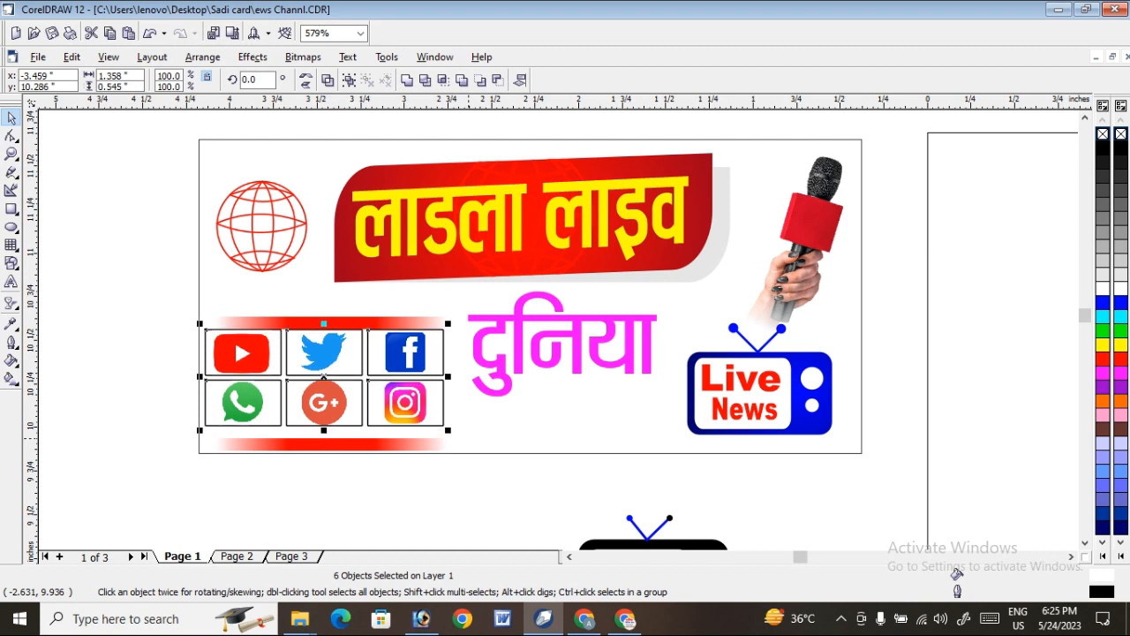
{"action": "left_click_drag", "start_coordinate": [405, 375], "coordinate": [411, 382]}
{"action": "key", "text": "Escape"}
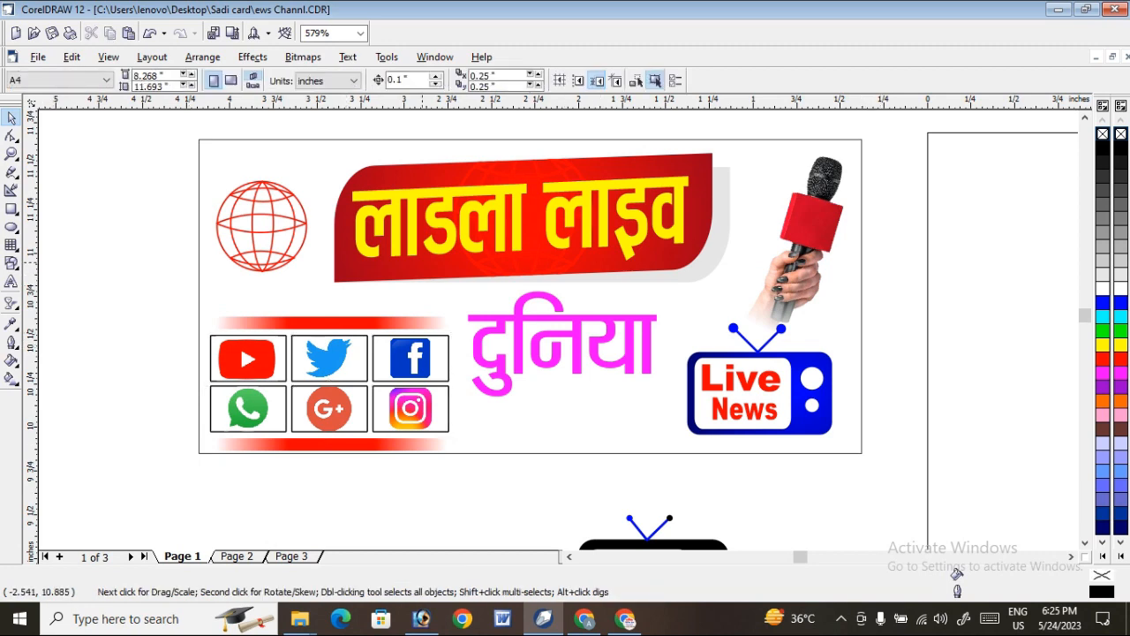
{"action": "scroll", "coordinate": [346, 218], "scroll_direction": "down", "scroll_amount": 1}
{"action": "left_click_drag", "start_coordinate": [494, 424], "coordinate": [693, 521]}
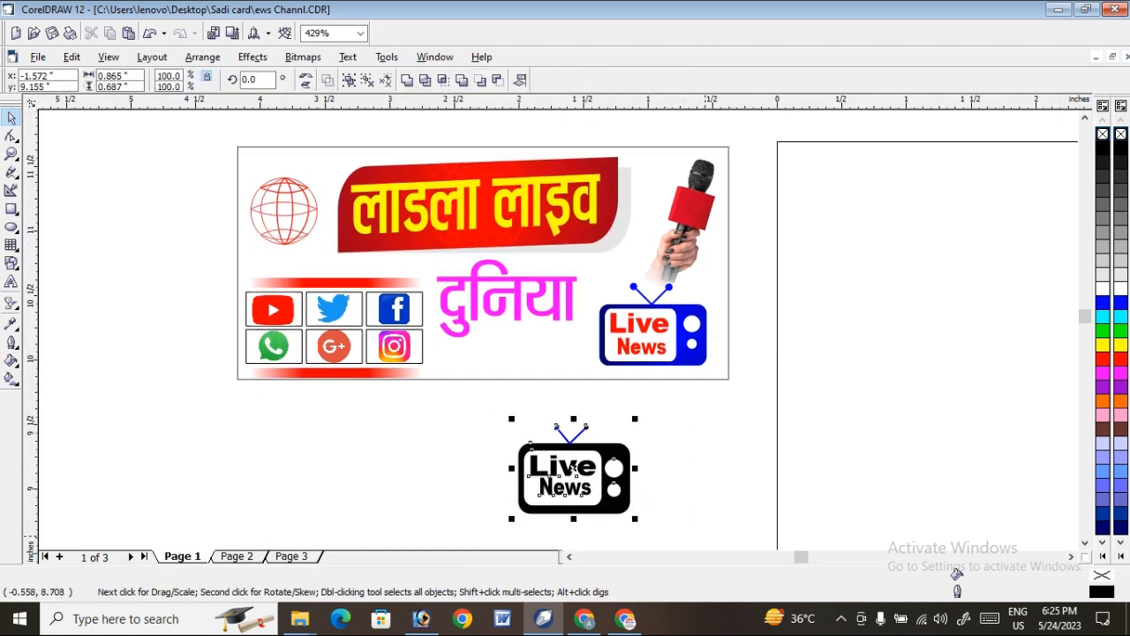
{"action": "key", "text": "Escape"}
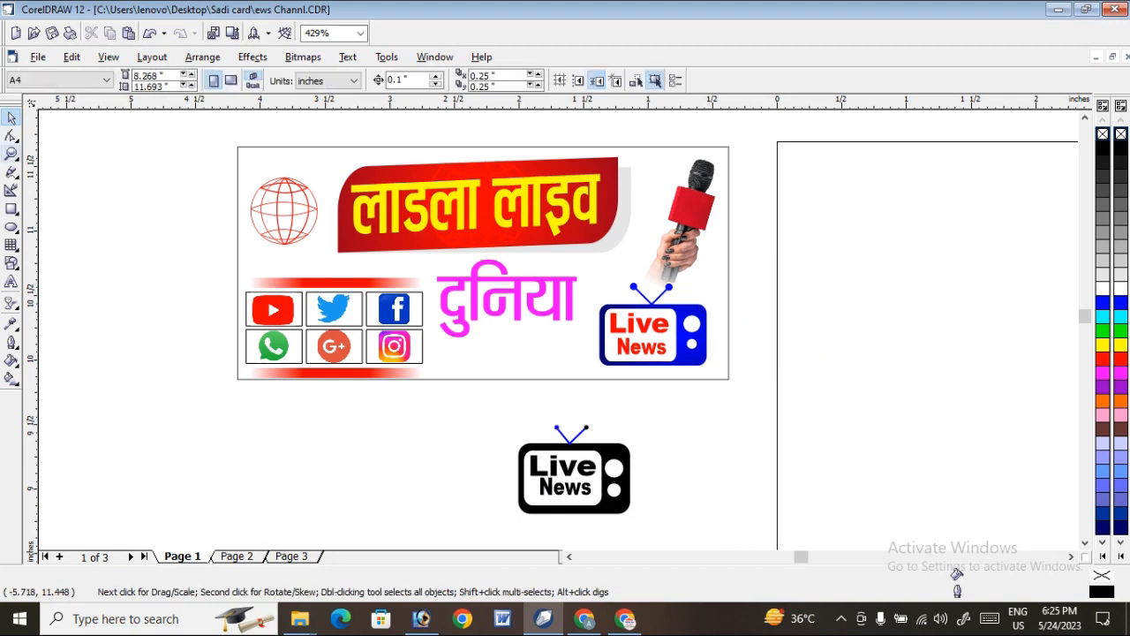
- Scale the microphone image down to about 0.788 by 0.974 inches and shift it slightly left above the TV logo
{"action": "left_click", "coordinate": [12, 152]}
{"action": "left_click_drag", "start_coordinate": [200, 155], "coordinate": [758, 391]}
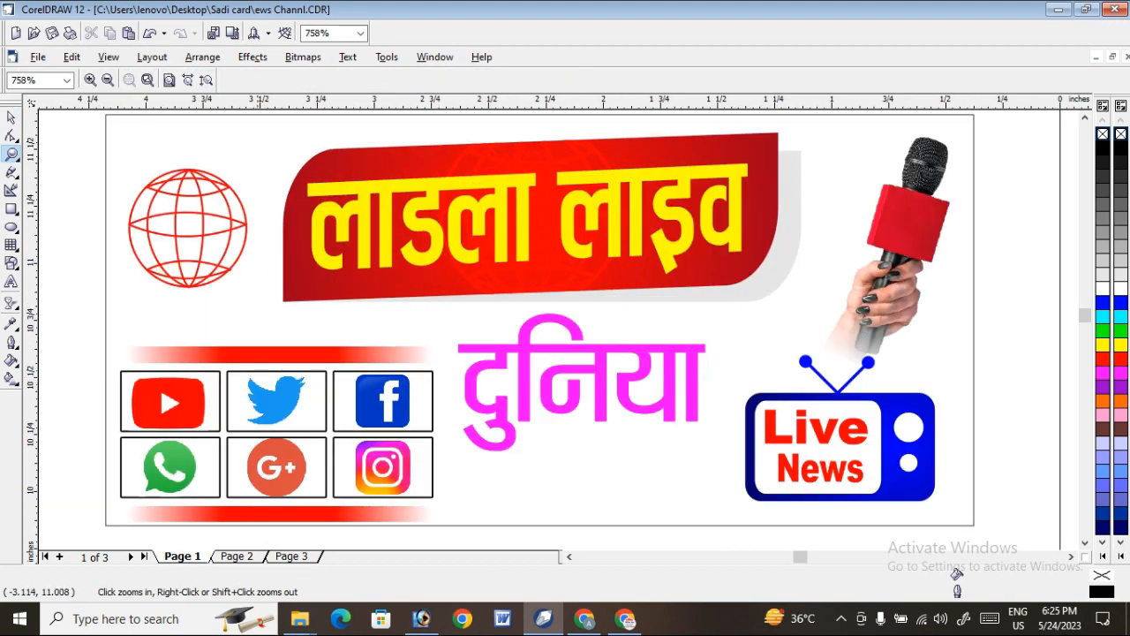
{"action": "left_click", "coordinate": [12, 118]}
{"action": "scroll", "coordinate": [619, 252], "scroll_direction": "down", "scroll_amount": 1}
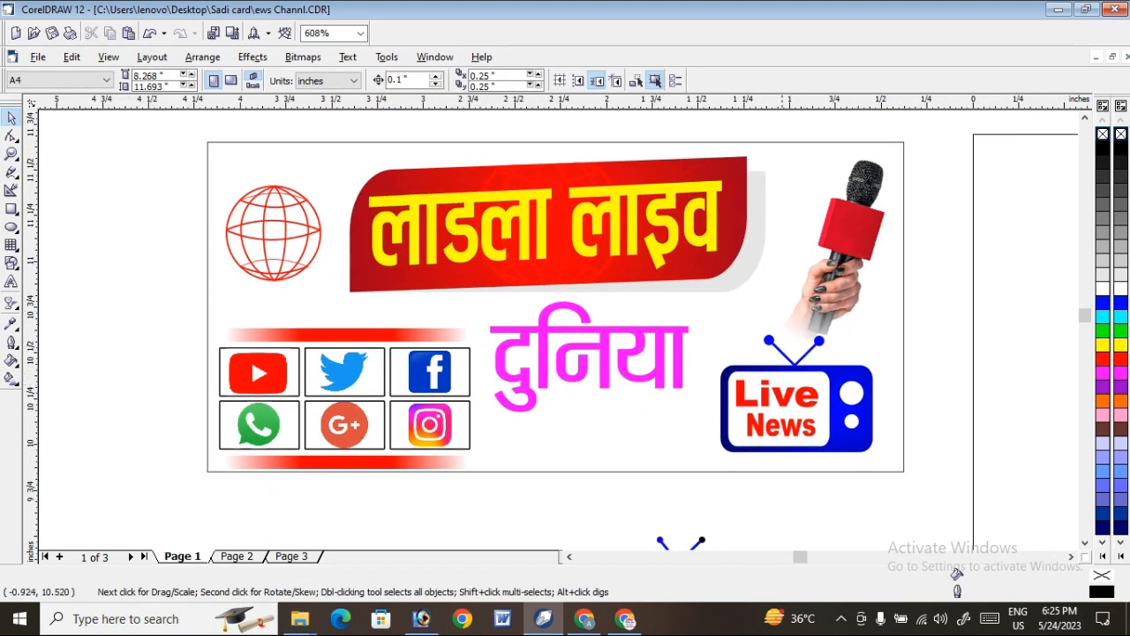
{"action": "left_click", "coordinate": [848, 256]}
{"action": "left_click_drag", "start_coordinate": [719, 364], "coordinate": [746, 337]}
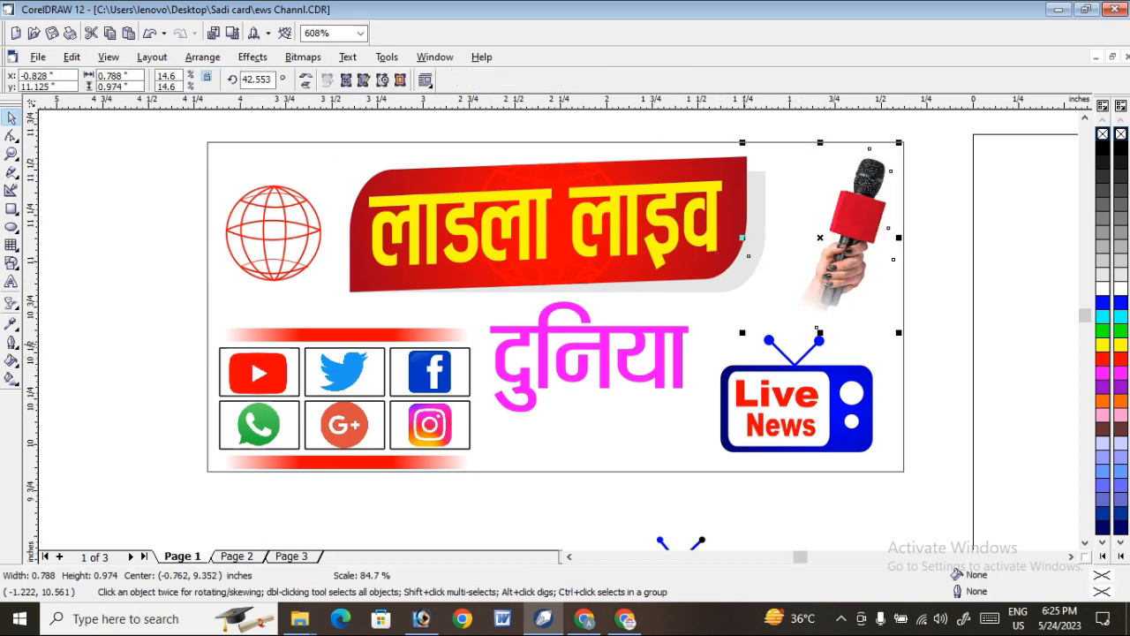
{"action": "left_click_drag", "start_coordinate": [837, 272], "coordinate": [826, 264]}
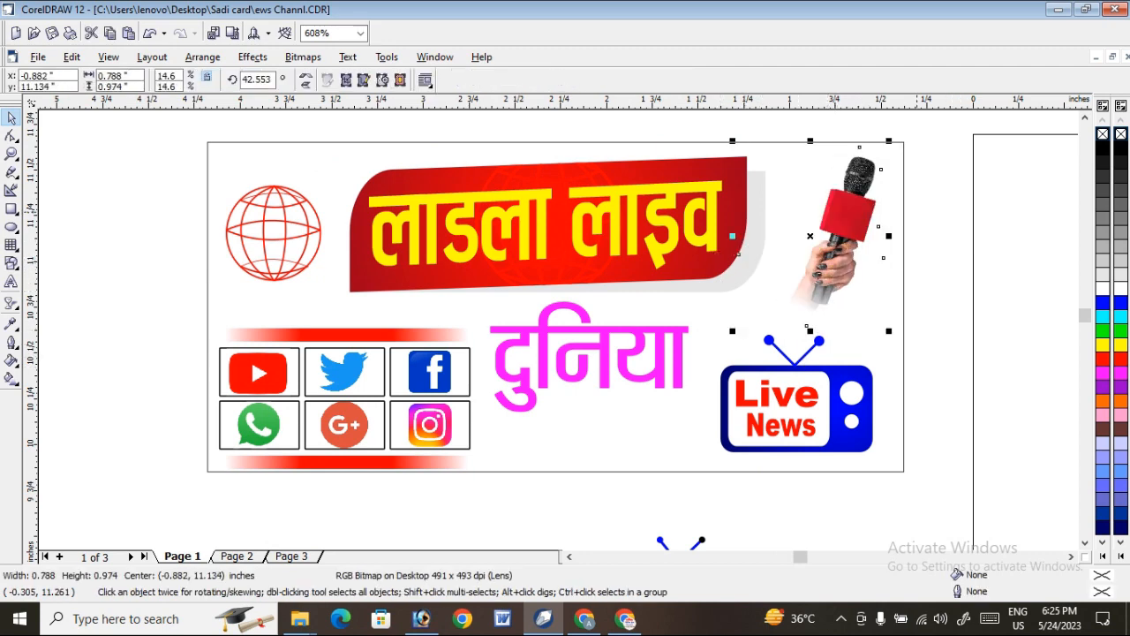
- Recolour the magenta word दुनिया to the pink shade R:254 G:0 B:190 and move it slightly up and to the right
{"action": "key", "text": "Escape"}
{"action": "scroll", "coordinate": [624, 205], "scroll_direction": "down", "scroll_amount": 1}
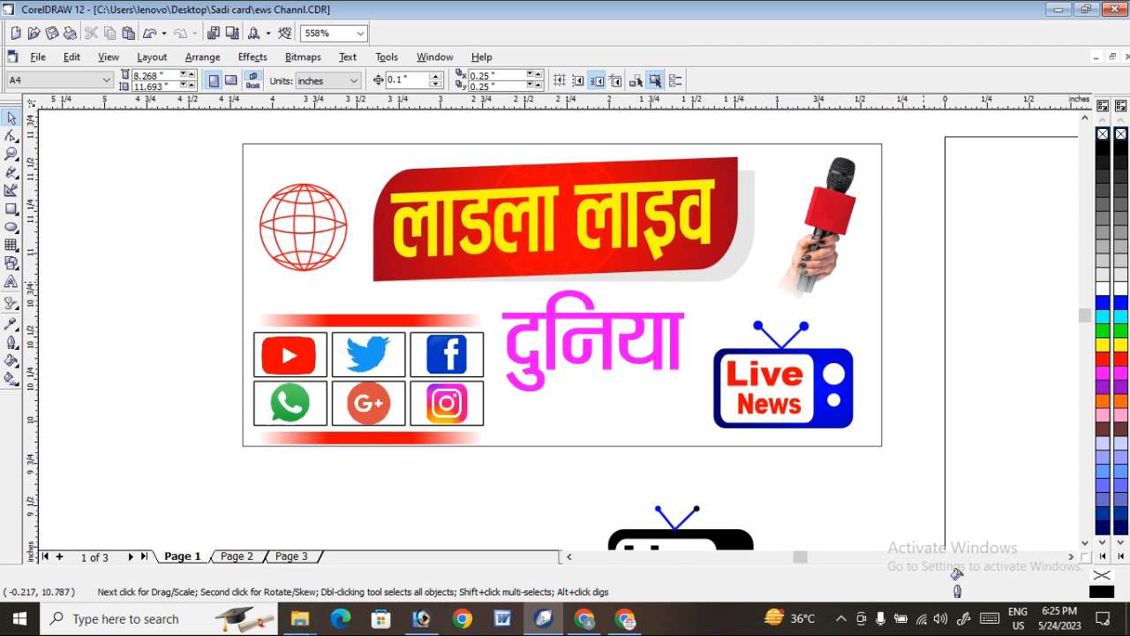
{"action": "left_click", "coordinate": [649, 320]}
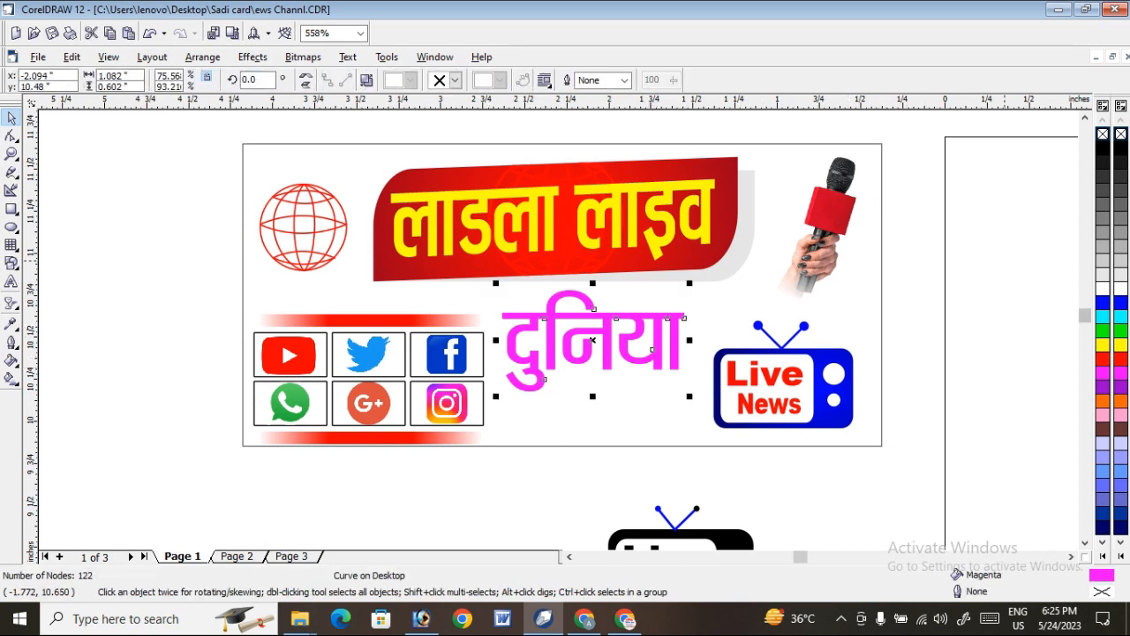
{"action": "left_click", "coordinate": [1102, 374]}
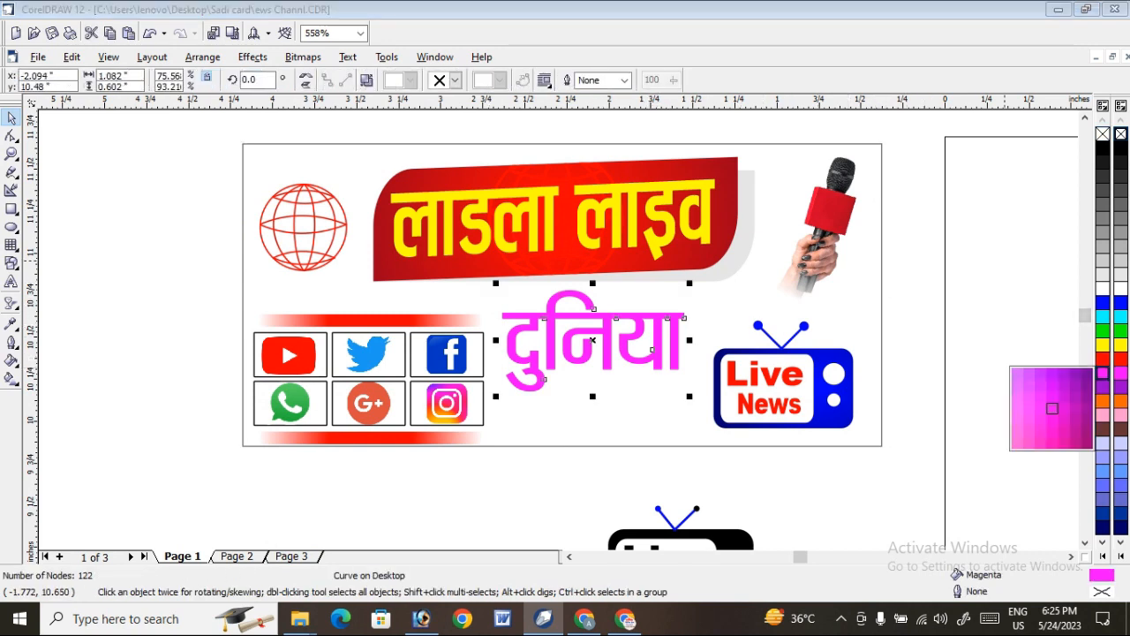
{"action": "left_click", "coordinate": [1063, 420]}
{"action": "left_click", "coordinate": [926, 250]}
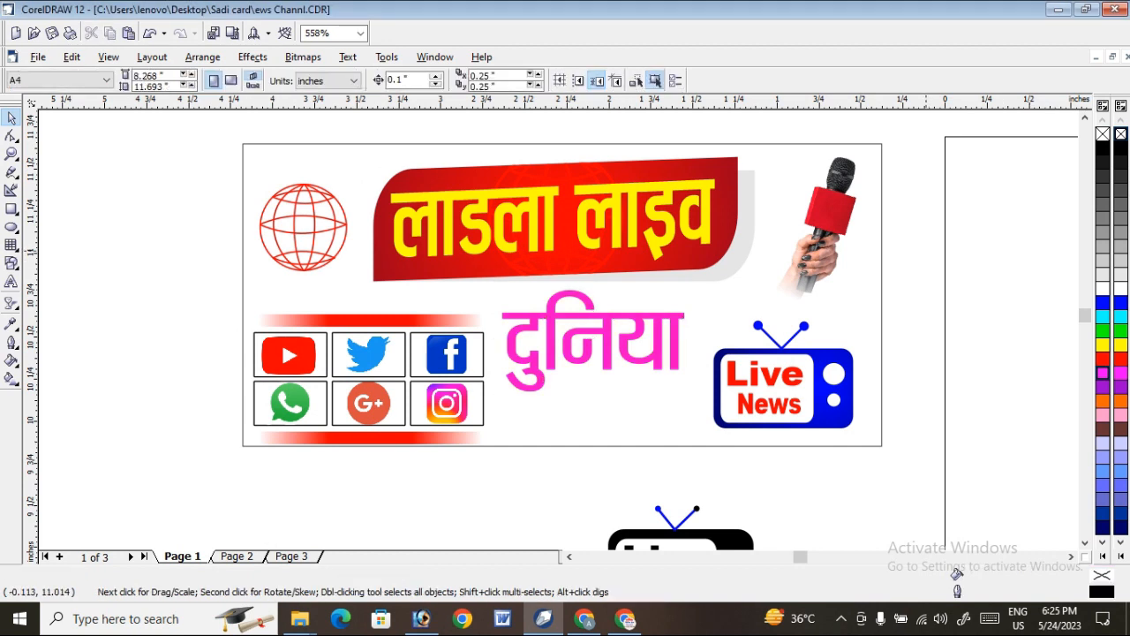
{"action": "left_click_drag", "start_coordinate": [668, 319], "coordinate": [675, 317]}
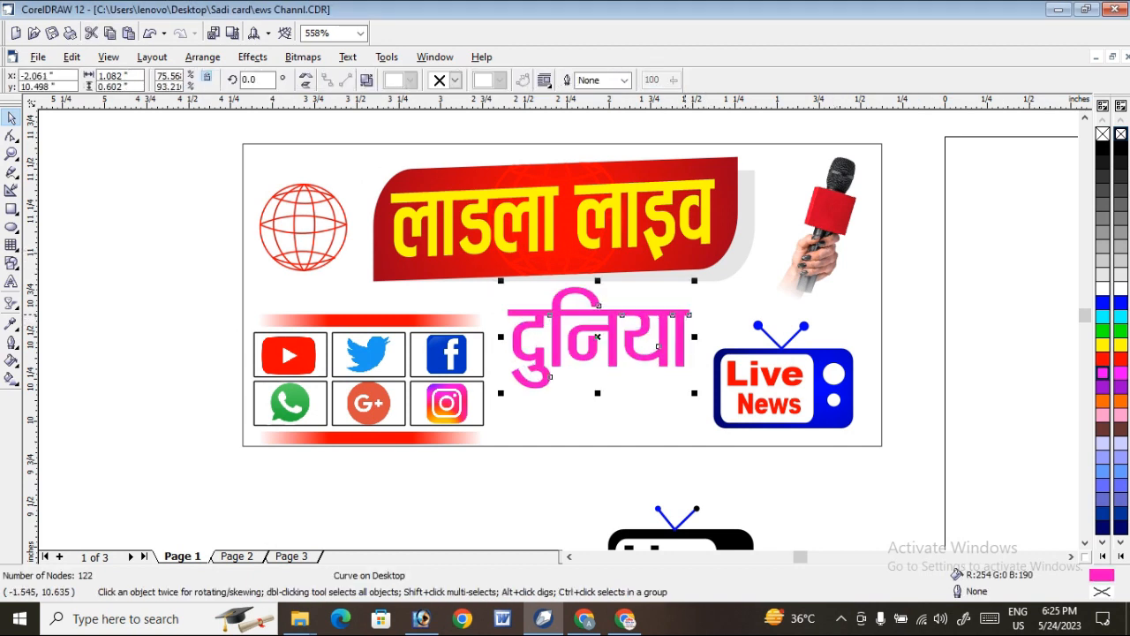
{"action": "left_click", "coordinate": [922, 252]}
- Draw an eight-pointed star about 0.19 inches wide and high below the word दुनिया
{"action": "left_click", "coordinate": [11, 155]}
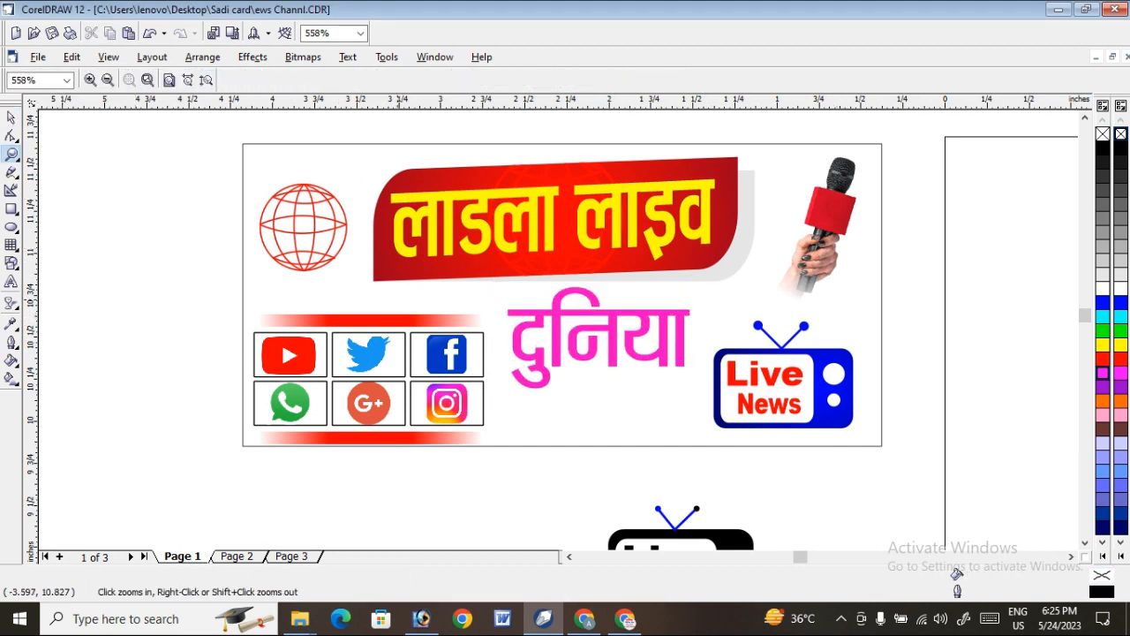
{"action": "left_click_drag", "start_coordinate": [309, 341], "coordinate": [757, 461]}
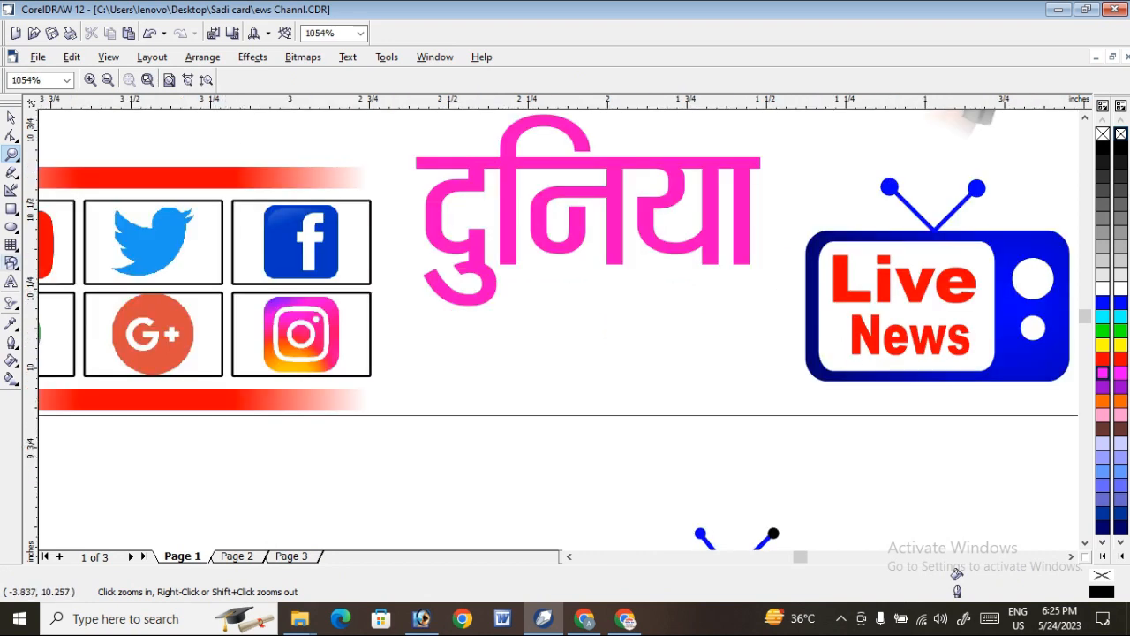
{"action": "left_click", "coordinate": [11, 262]}
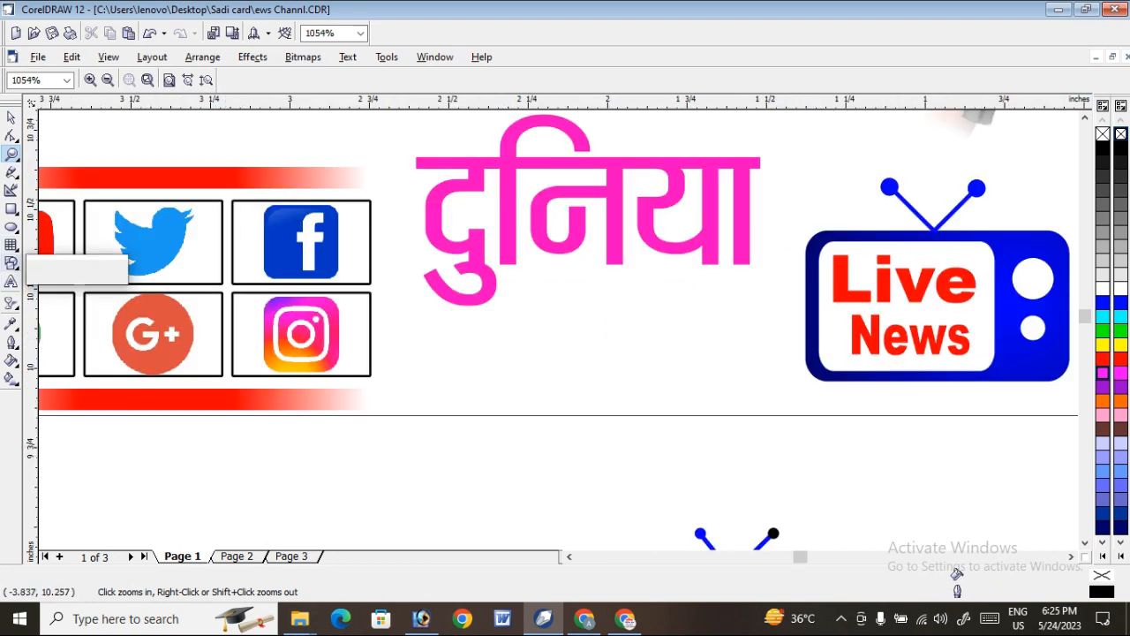
{"action": "left_click", "coordinate": [98, 271]}
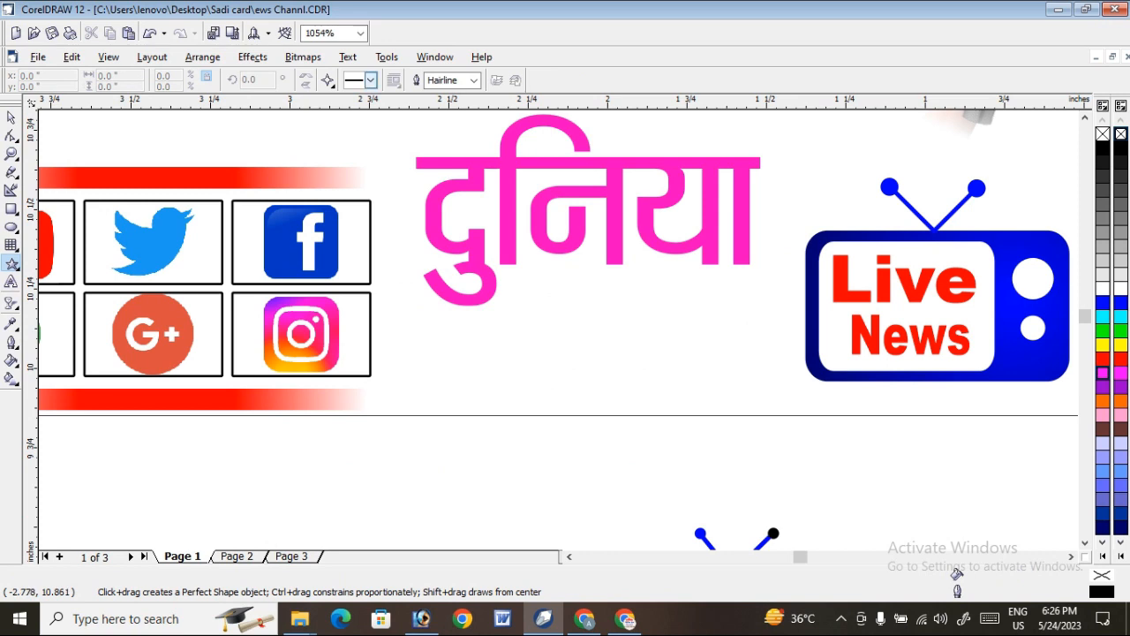
{"action": "left_click", "coordinate": [327, 80]}
{"action": "left_click", "coordinate": [391, 119]}
{"action": "left_click_drag", "start_coordinate": [541, 297], "coordinate": [613, 369]}
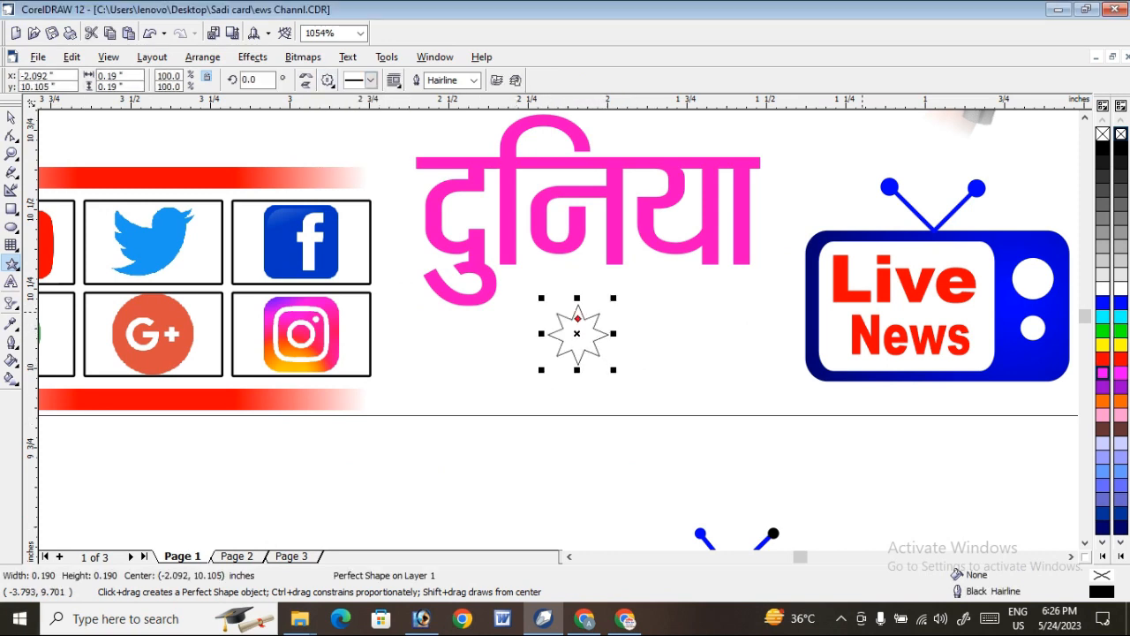
- Fill the star below दुनिया with red and remove its outline
{"action": "left_click", "coordinate": [1102, 358]}
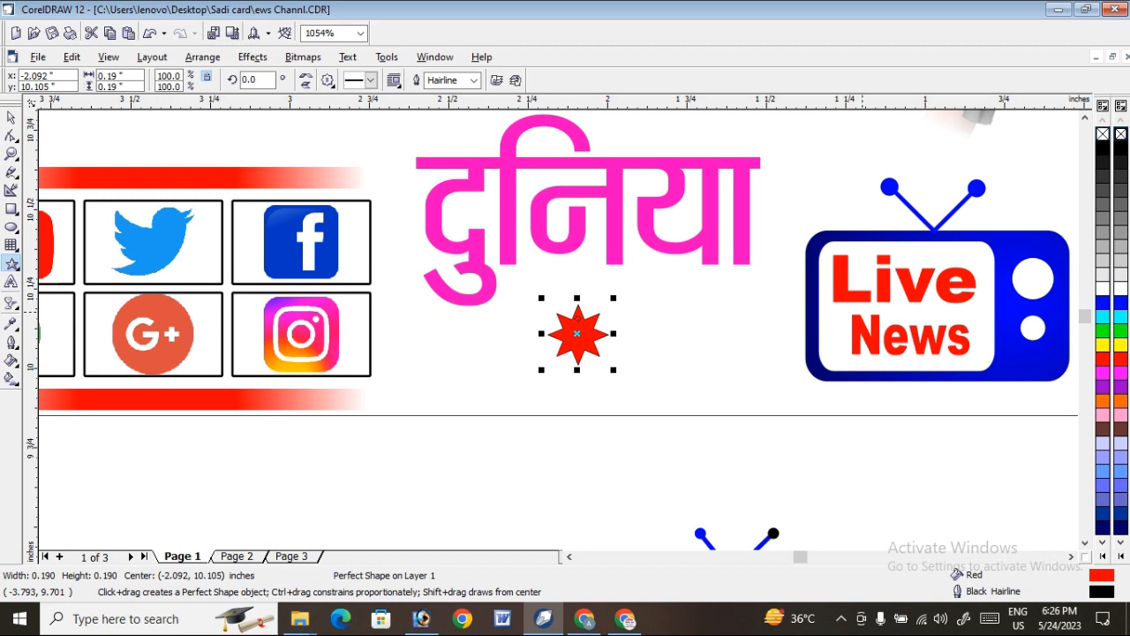
{"action": "right_click", "coordinate": [1103, 133]}
{"action": "left_click", "coordinate": [11, 135]}
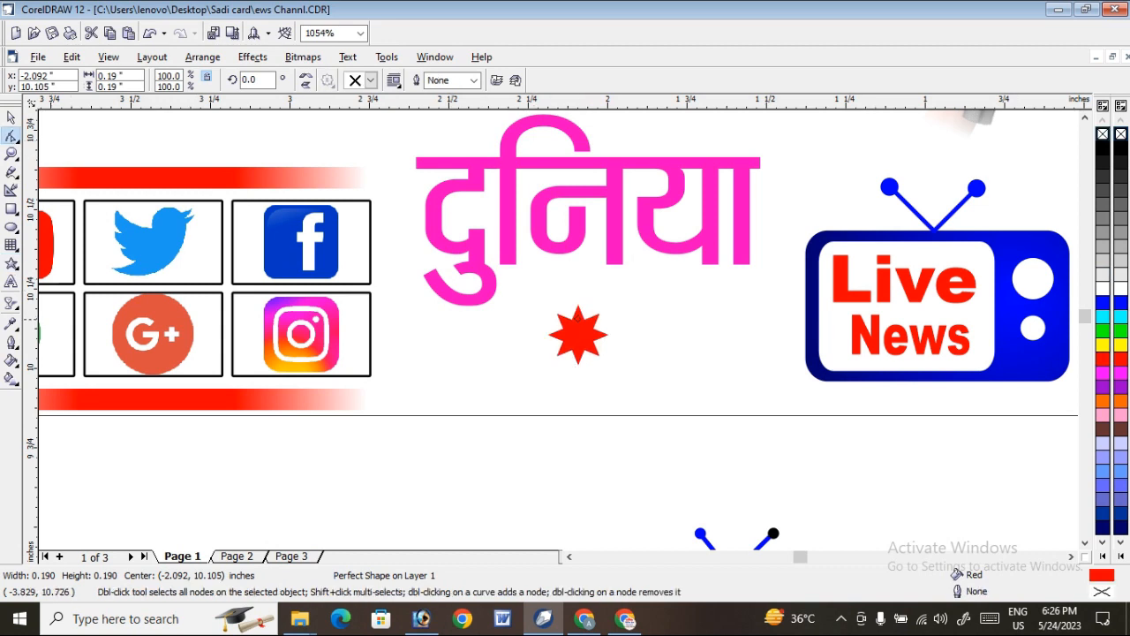